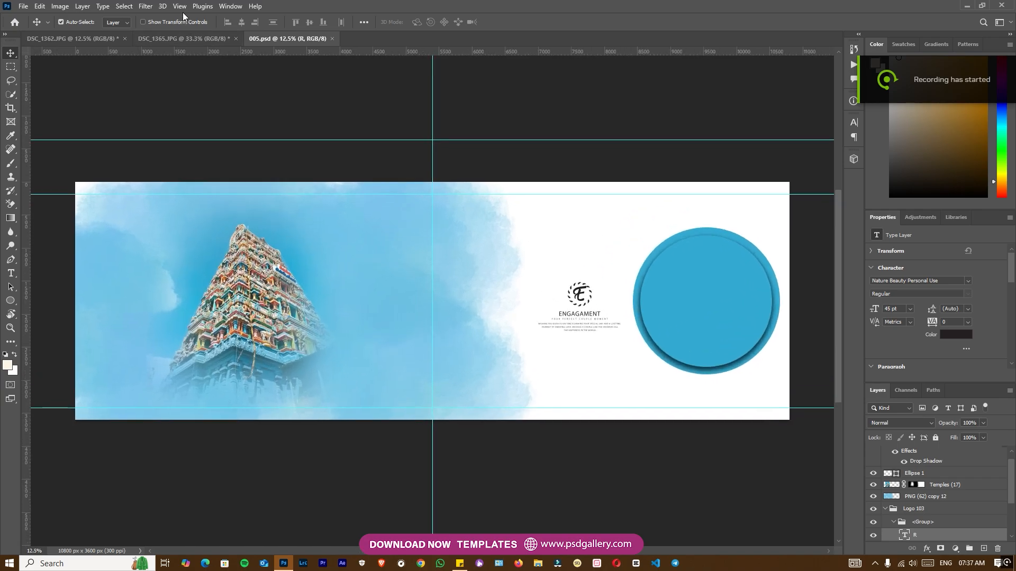
# Step: Hide the guides in the 005.psd album spread
pyautogui.click(215, 294)
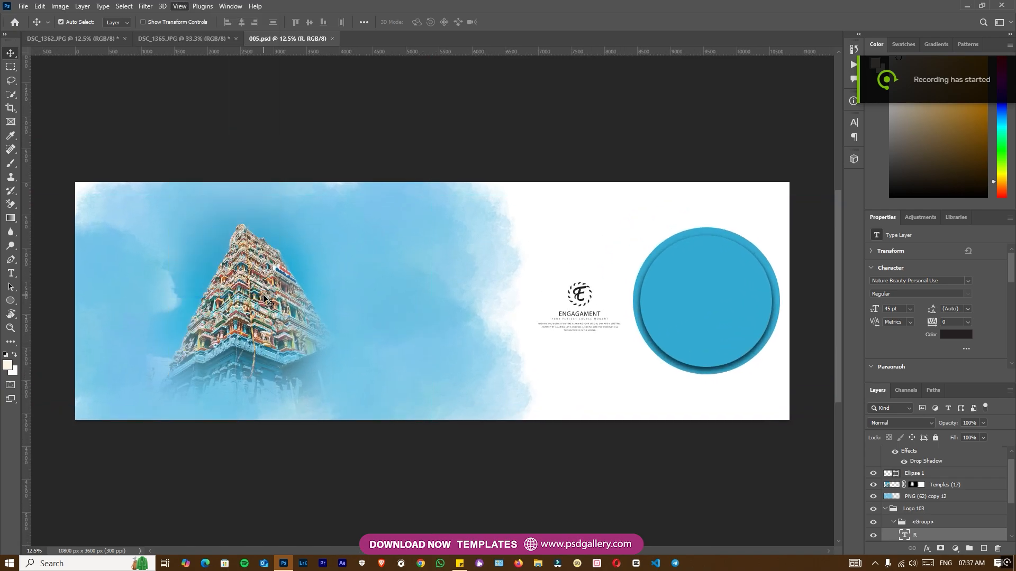
pyautogui.hotkey('ctrl', '+')
pyautogui.moveTo(264, 239); pyautogui.dragTo(409, 291)
pyautogui.hotkey('ctrl', '+')
pyautogui.hotkey('ctrl', '-')
# Step: Select the woman in DSC_1365.JPG with the Quick Selection tool, including her ear ornaments, and copy the selection to a new layer
pyautogui.click(71, 39)
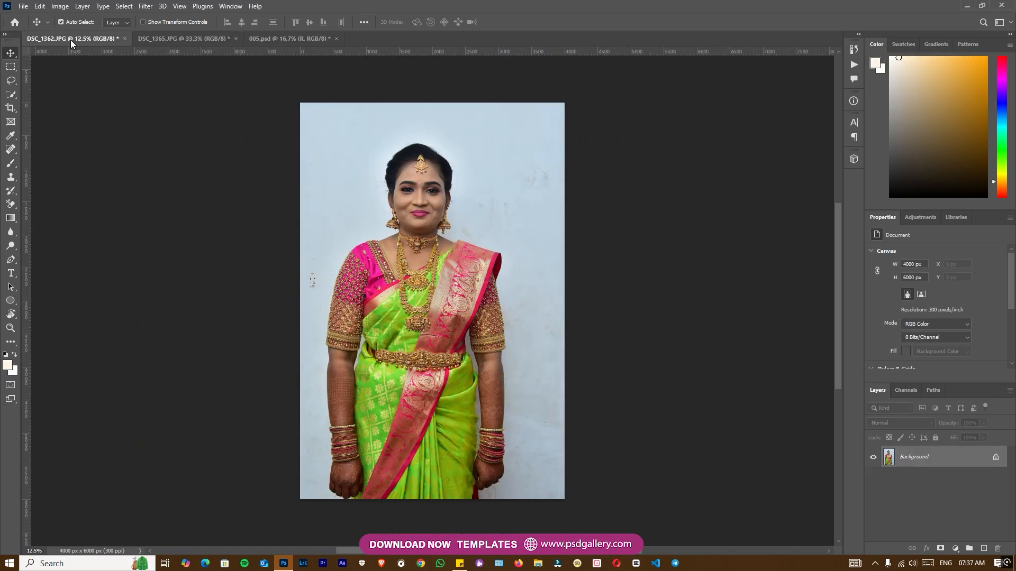
pyautogui.click(182, 39)
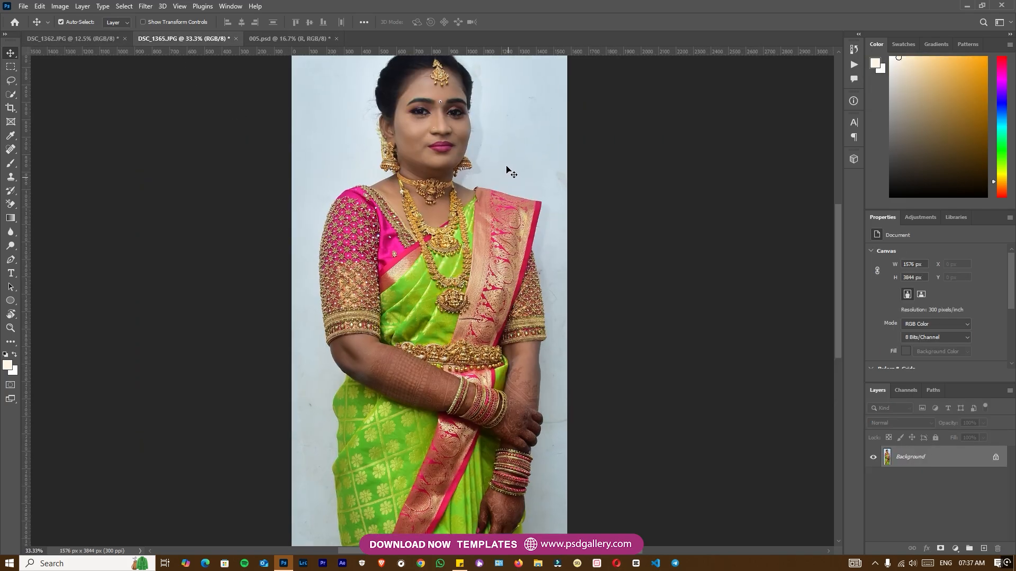
pyautogui.hotkey('ctrl', '-')
pyautogui.click(11, 95)
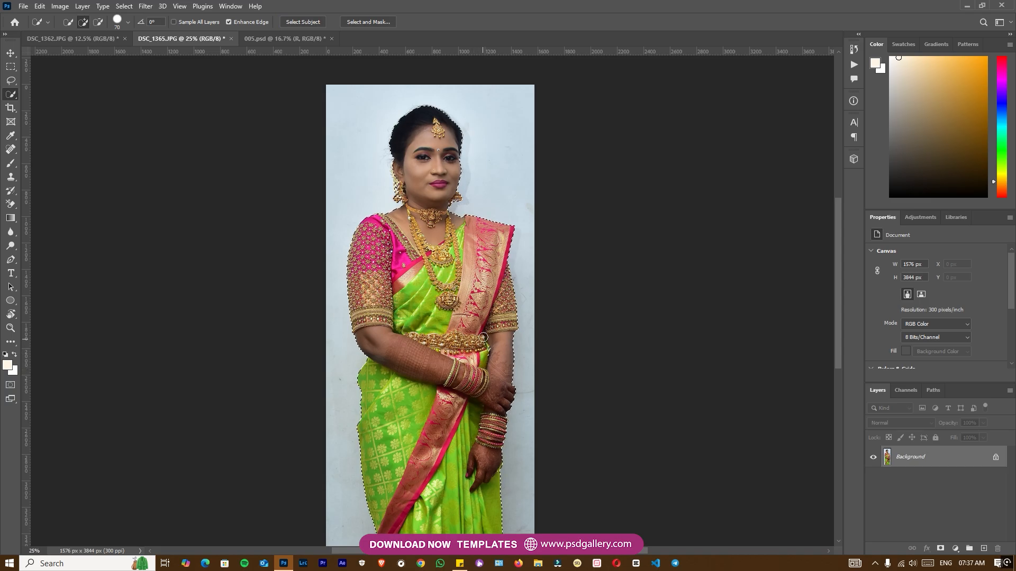
pyautogui.moveTo(476, 335); pyautogui.dragTo(474, 418)
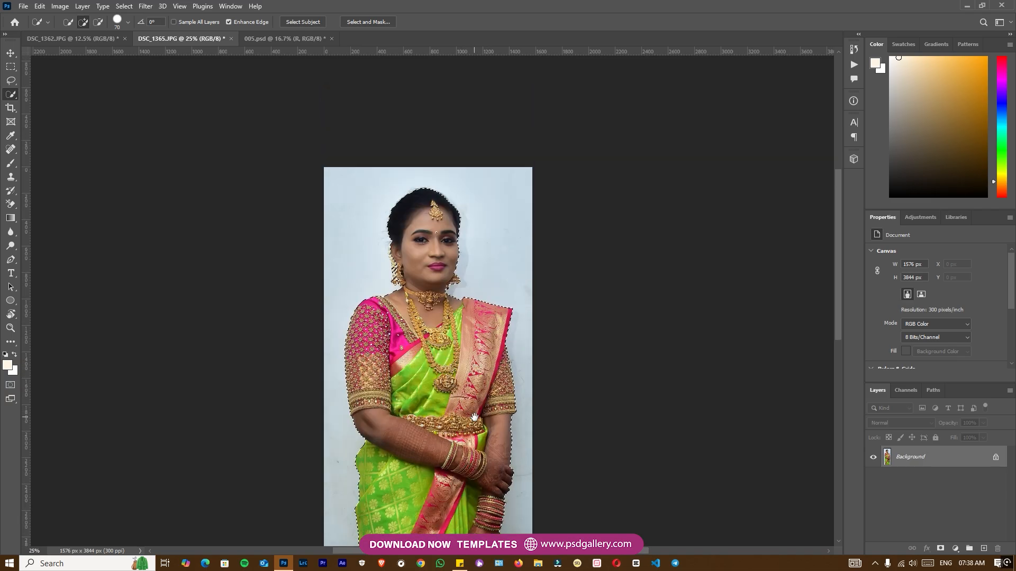
pyautogui.hotkey('ctrl', '+')
pyautogui.hotkey('ctrl', '+')
pyautogui.hotkey('ctrl', '+')
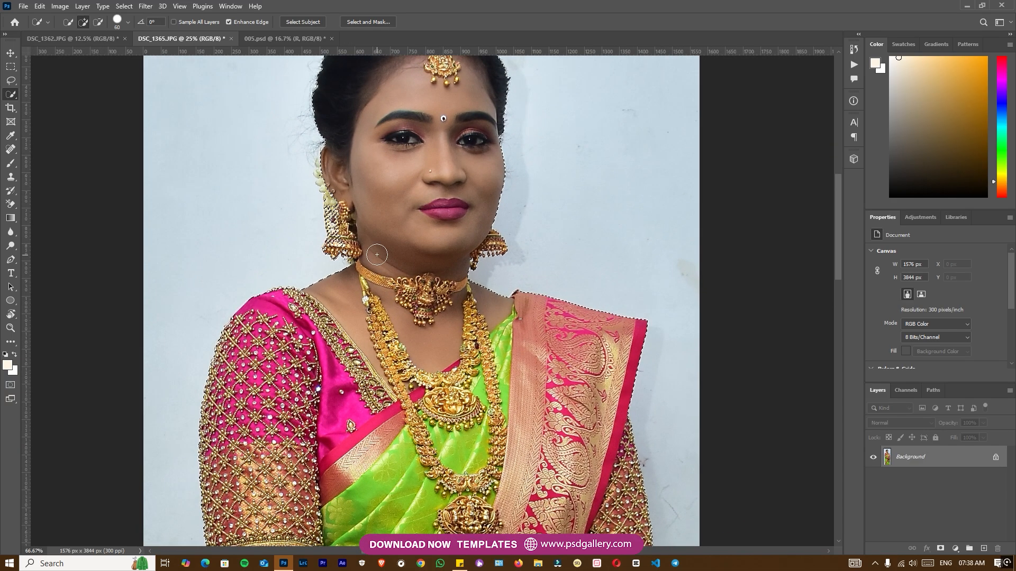
pyautogui.moveTo(350, 239); pyautogui.dragTo(327, 155)
pyautogui.hotkey('ctrl', '-')
pyautogui.moveTo(437, 130); pyautogui.dragTo(437, 235)
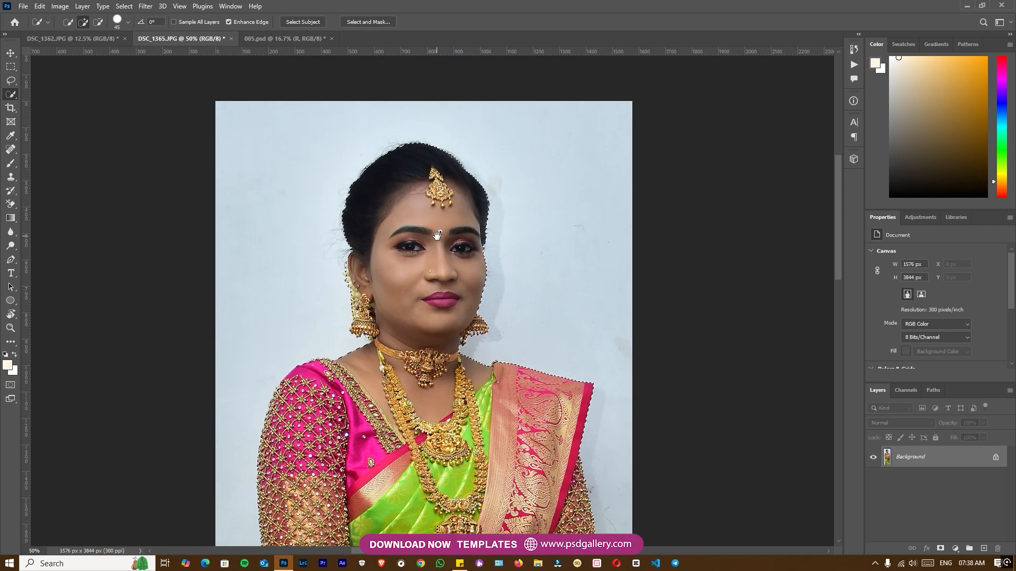
pyautogui.hotkey('ctrl', 'j')
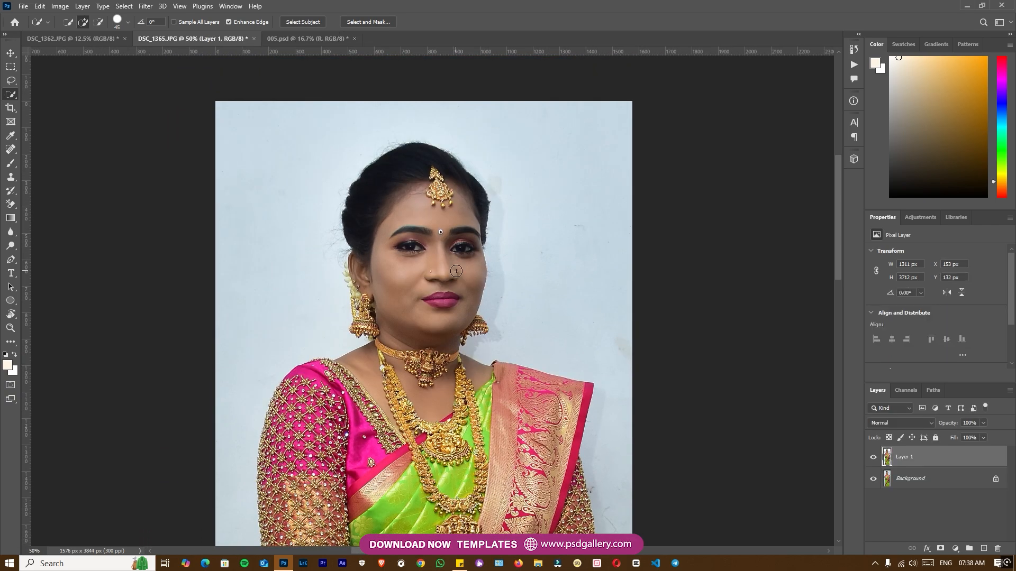
# Step: Bring the woman's cut-out into 005.psd, stack it above all other layers and place it beside the temple
pyautogui.press('v')
pyautogui.moveTo(425, 218); pyautogui.dragTo(125, 31)
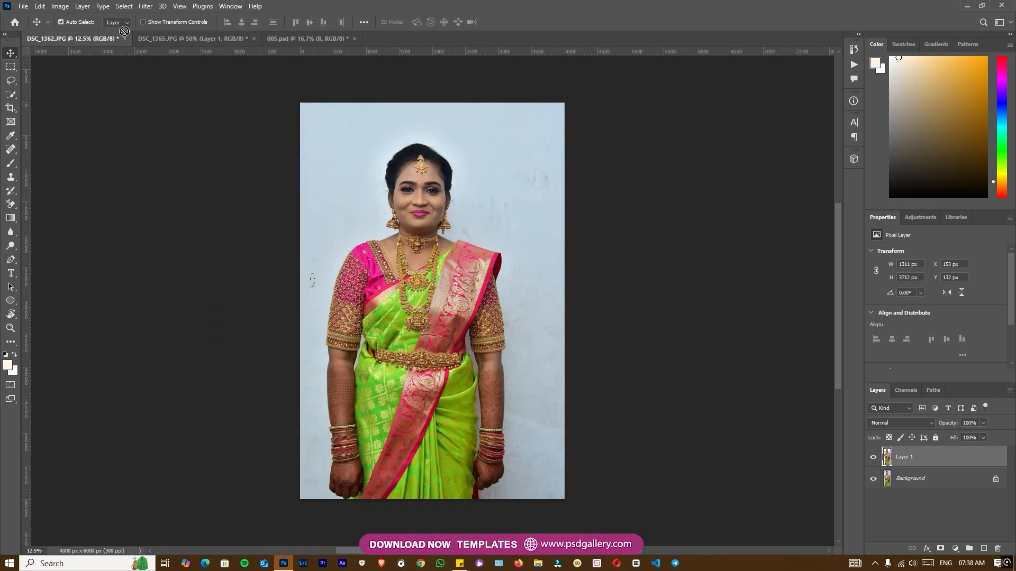
pyautogui.moveTo(313, 38); pyautogui.dragTo(329, 225)
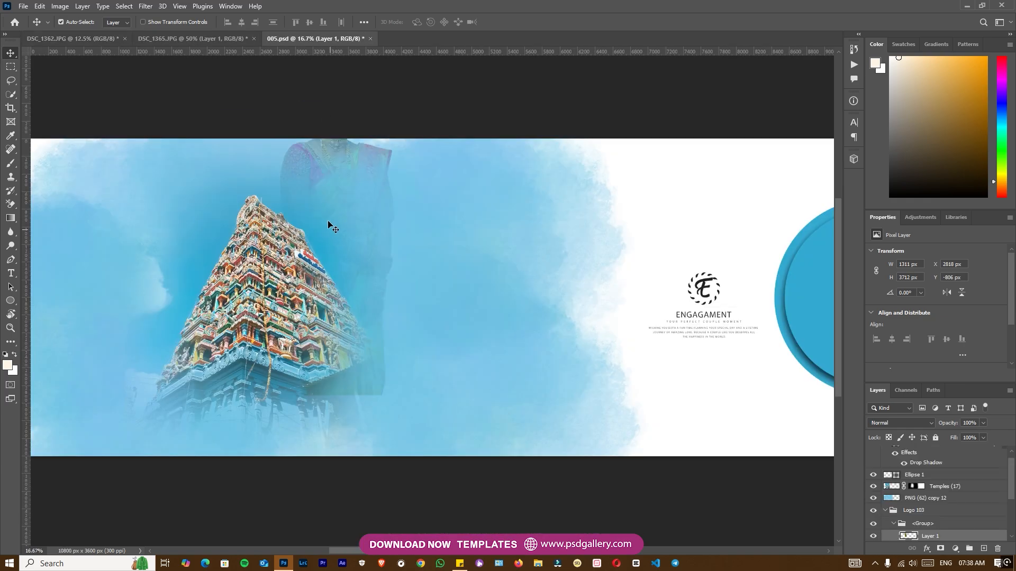
pyautogui.moveTo(946, 538); pyautogui.dragTo(923, 451)
pyautogui.moveTo(316, 221); pyautogui.dragTo(348, 295)
# Step: Scale the woman's cut-out down to about 1168 × 3311 px and shift it in front of the temple's edge
pyautogui.hotkey('ctrl', 't')
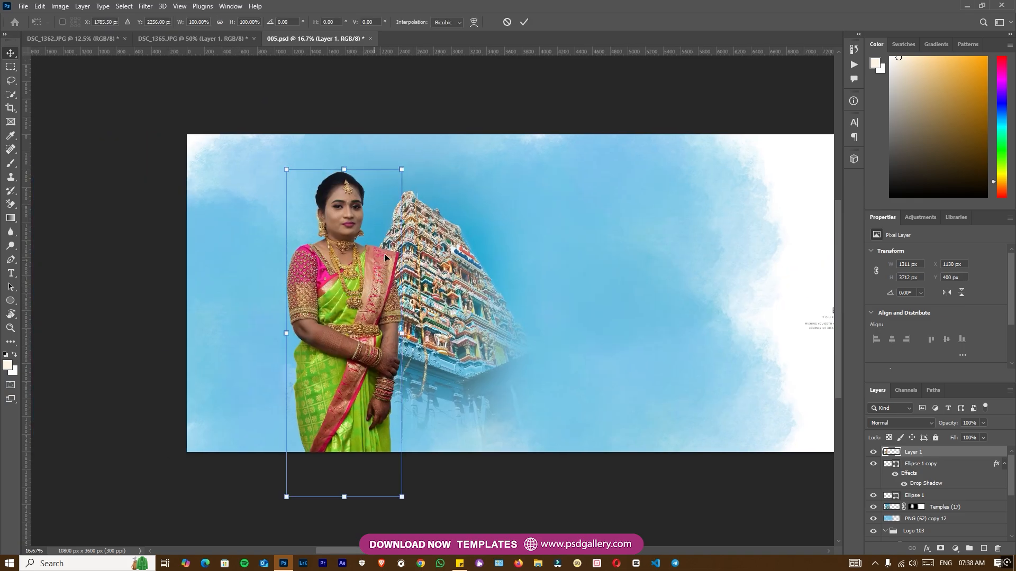
pyautogui.moveTo(402, 171); pyautogui.dragTo(372, 197)
pyautogui.moveTo(353, 265); pyautogui.dragTo(390, 263)
pyautogui.press('Return')
# Step: Enlarge the Temples (17) layer and place the temple tower behind the woman's shoulder
pyautogui.rightClick(447, 287)
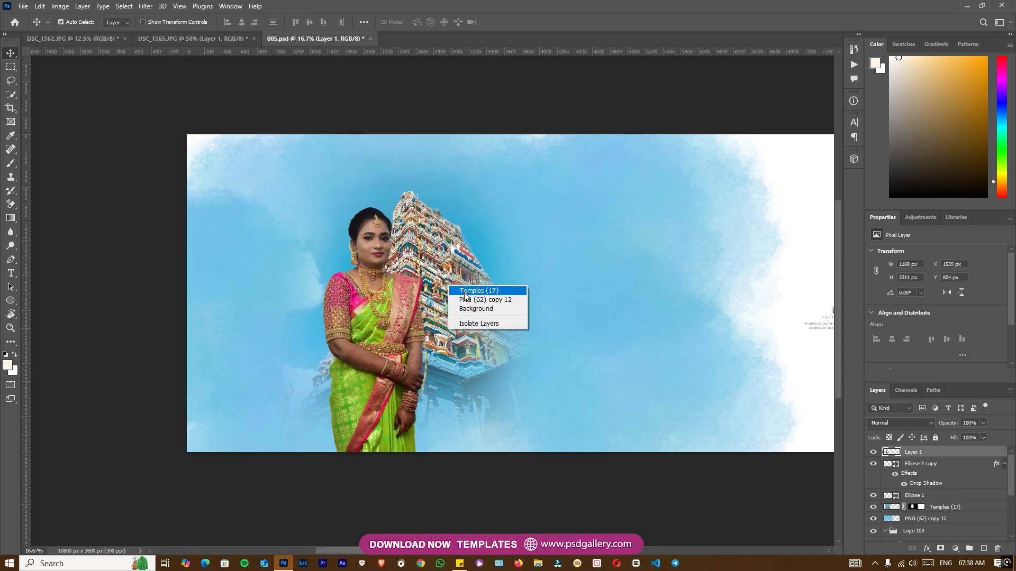
pyautogui.click(471, 296)
pyautogui.moveTo(473, 297); pyautogui.dragTo(537, 291)
pyautogui.rightClick(464, 290)
pyautogui.click(485, 295)
pyautogui.hotkey('ctrl', 't')
pyautogui.moveTo(588, 106); pyautogui.dragTo(615, 71)
pyautogui.moveTo(483, 255); pyautogui.dragTo(478, 263)
# Step: Enlarge the woman's cut-out to about 1265 × 3587 px and position it at about X 1713 px, Y 370 px
pyautogui.rightClick(382, 299)
pyautogui.click(389, 307)
pyautogui.moveTo(379, 308); pyautogui.dragTo(394, 286)
pyautogui.hotkey('ctrl', 't')
pyautogui.moveTo(441, 183); pyautogui.dragTo(452, 154)
pyautogui.moveTo(388, 189); pyautogui.dragTo(386, 197)
pyautogui.hotkey('ctrl', 't')
pyautogui.moveTo(449, 165); pyautogui.dragTo(446, 167)
pyautogui.press('Return')
# Step: Brighten the woman's layer with Levels, setting the white input level to 207
pyautogui.hotkey('ctrl', '+')
pyautogui.moveTo(479, 291); pyautogui.dragTo(497, 291)
pyautogui.hotkey('ctrl', 'l')
pyautogui.moveTo(858, 350); pyautogui.dragTo(839, 350)
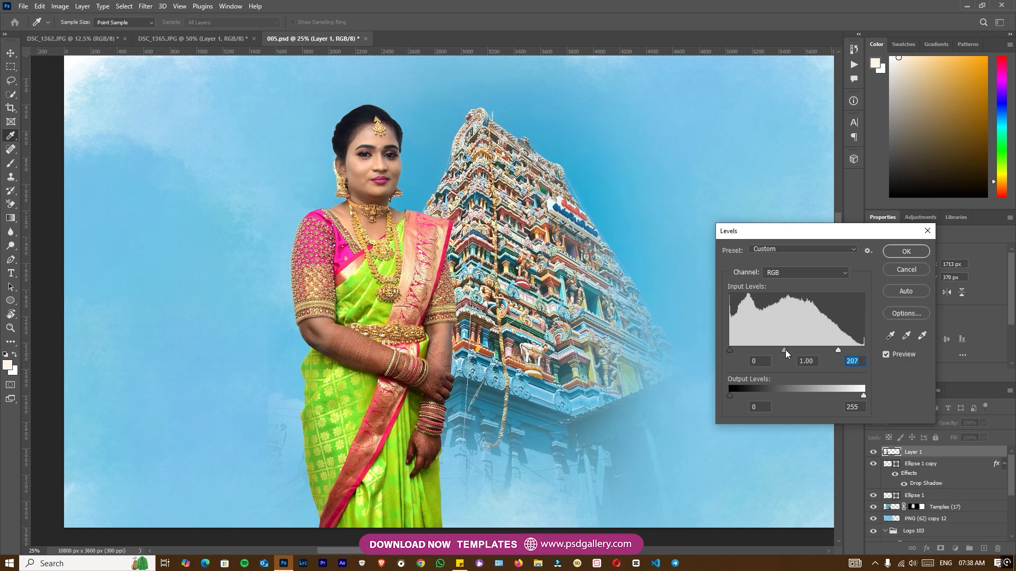
pyautogui.click(905, 251)
# Step: Add an empty layer directly beneath the woman's layer
pyautogui.hotkey('ctrl', '-')
pyautogui.rightClick(417, 295)
pyautogui.click(429, 301)
pyautogui.keyDown('ctrl'); pyautogui.click(982, 550); pyautogui.keyUp('ctrl')
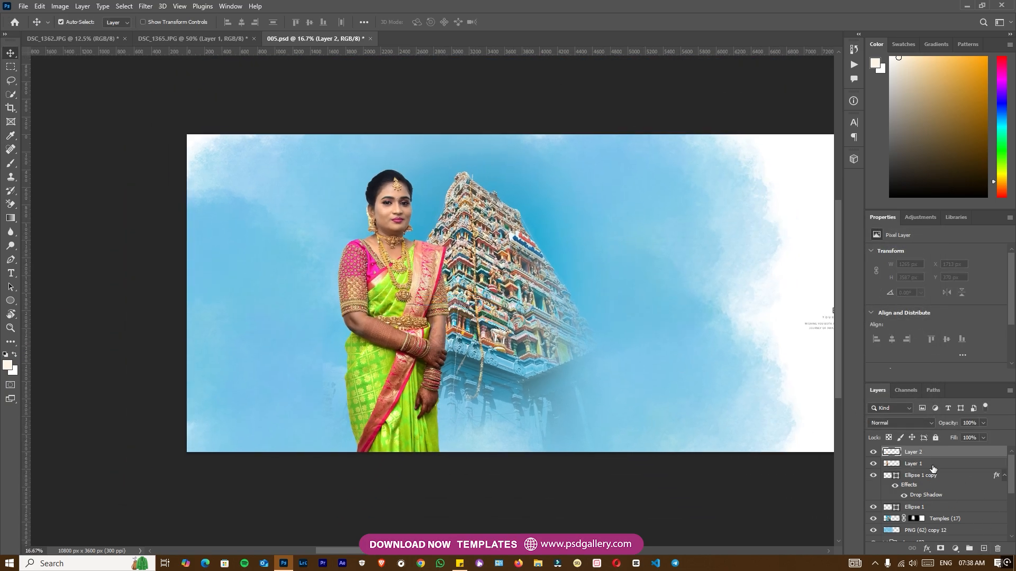
pyautogui.press('b')
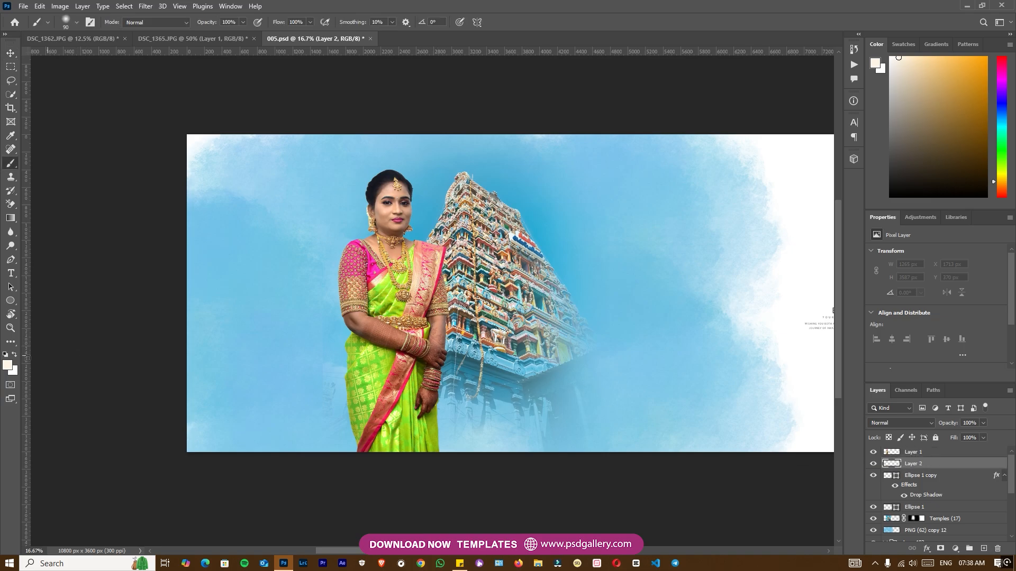
# Step: Set the foreground colour to light orange and paint one soft brush dab beside the woman's head on the empty layer
pyautogui.click(11, 369)
pyautogui.moveTo(791, 371); pyautogui.dragTo(802, 367)
pyautogui.click(946, 360)
pyautogui.click(341, 195)
# Step: Enlarge the orange dab to about 5570 × 5570 px behind the woman and set its layer's blending mode to Screen
pyautogui.hotkey('ctrl', 't')
pyautogui.moveTo(347, 201); pyautogui.dragTo(695, 332)
pyautogui.moveTo(300, 237); pyautogui.dragTo(358, 260)
pyautogui.press('Return')
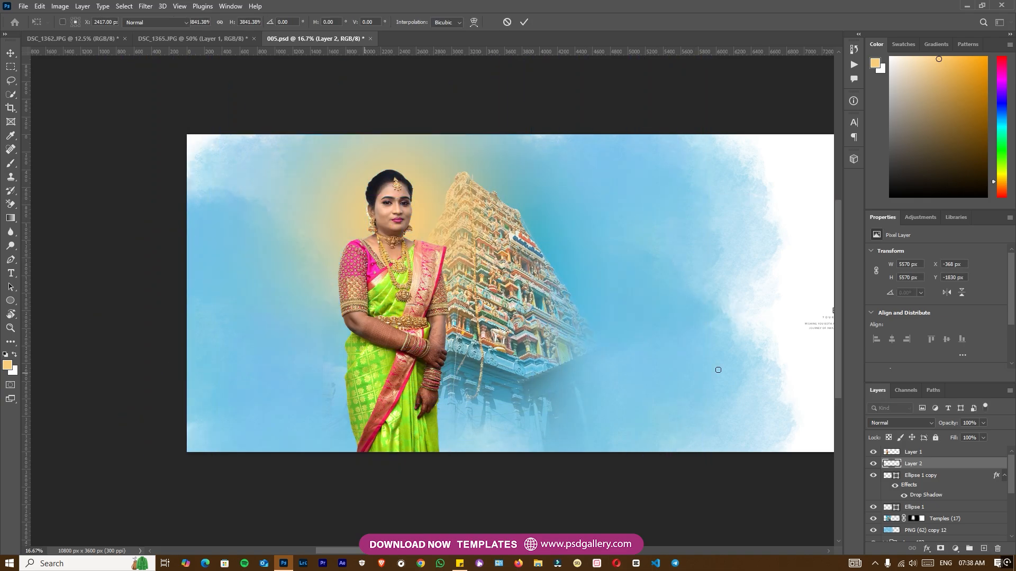
pyautogui.click(906, 424)
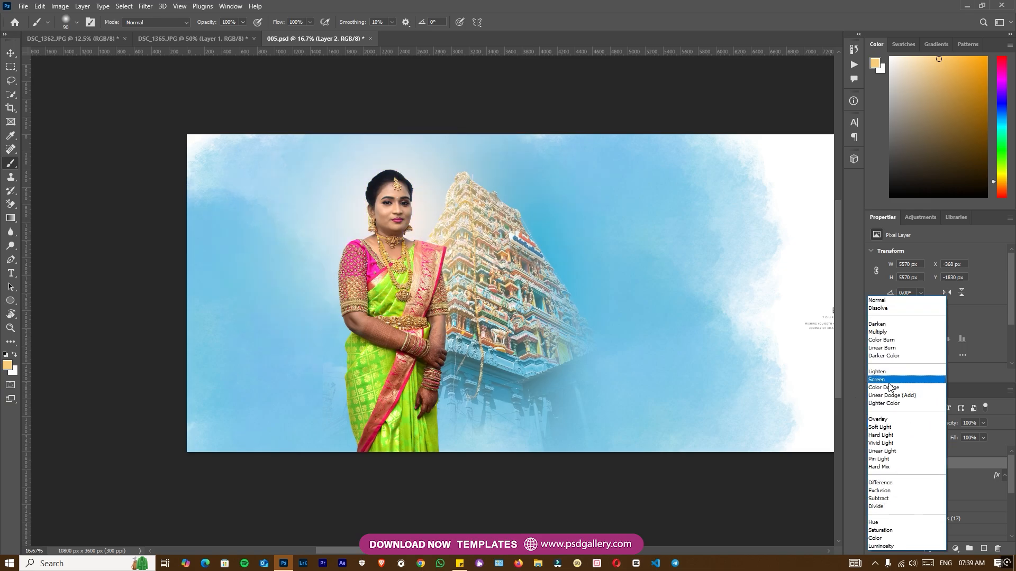
pyautogui.click(890, 385)
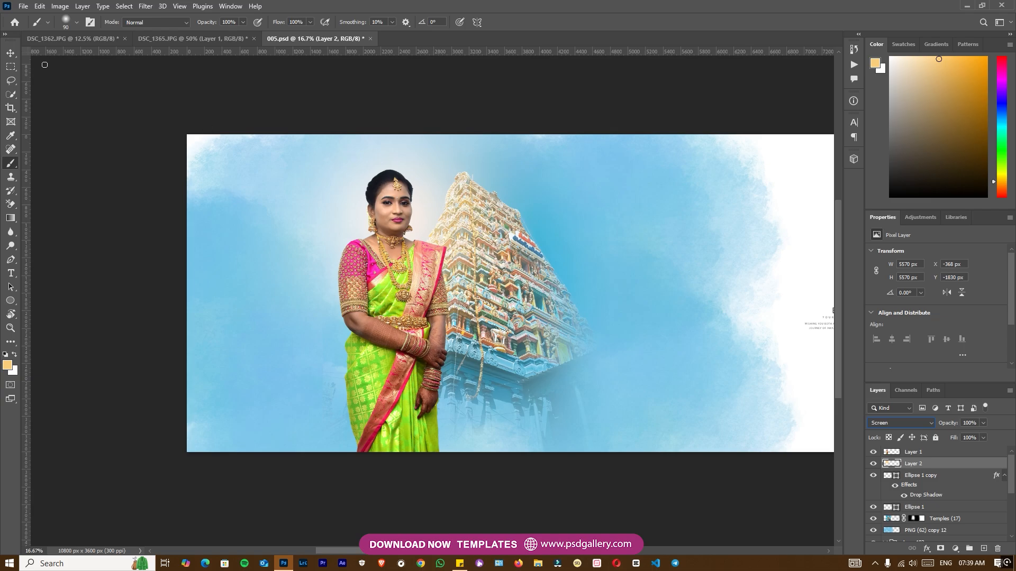
# Step: Apply Levels to the woman's layer again with the white input level at 239
pyautogui.click(10, 56)
pyautogui.rightClick(422, 207)
pyautogui.click(437, 213)
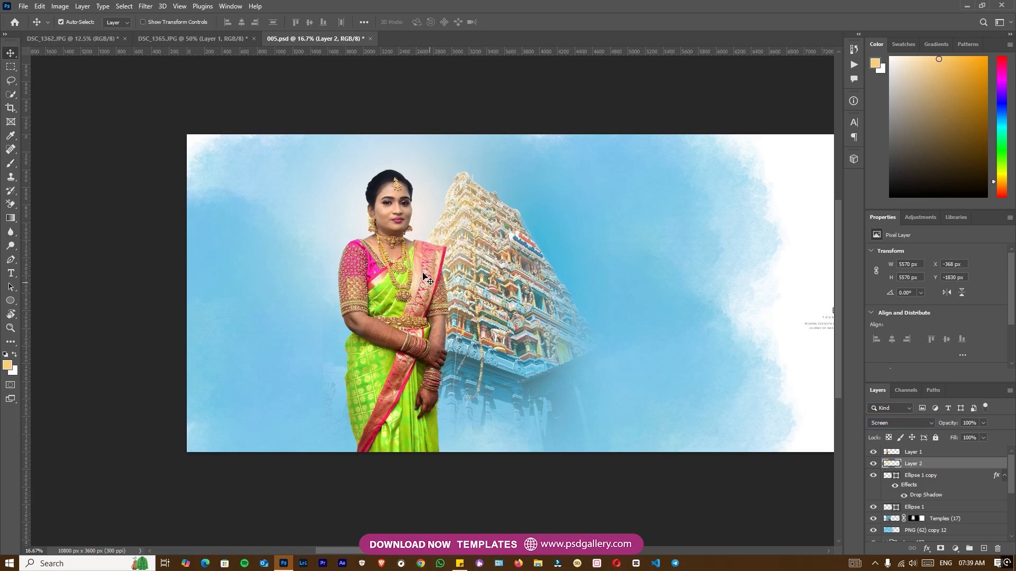
pyautogui.moveTo(803, 306); pyautogui.dragTo(689, 308)
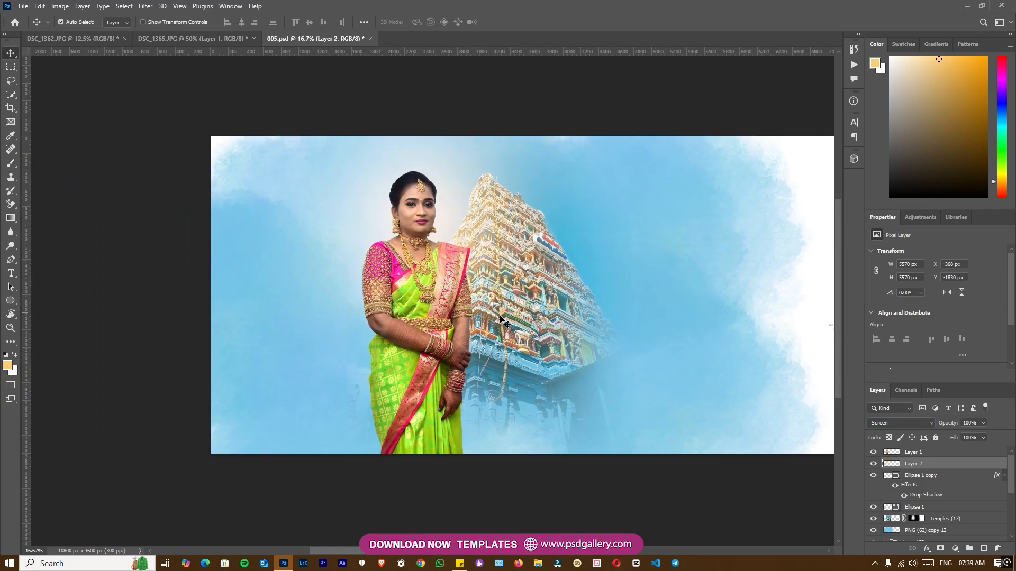
pyautogui.click(410, 300)
pyautogui.hotkey('ctrl', 'l')
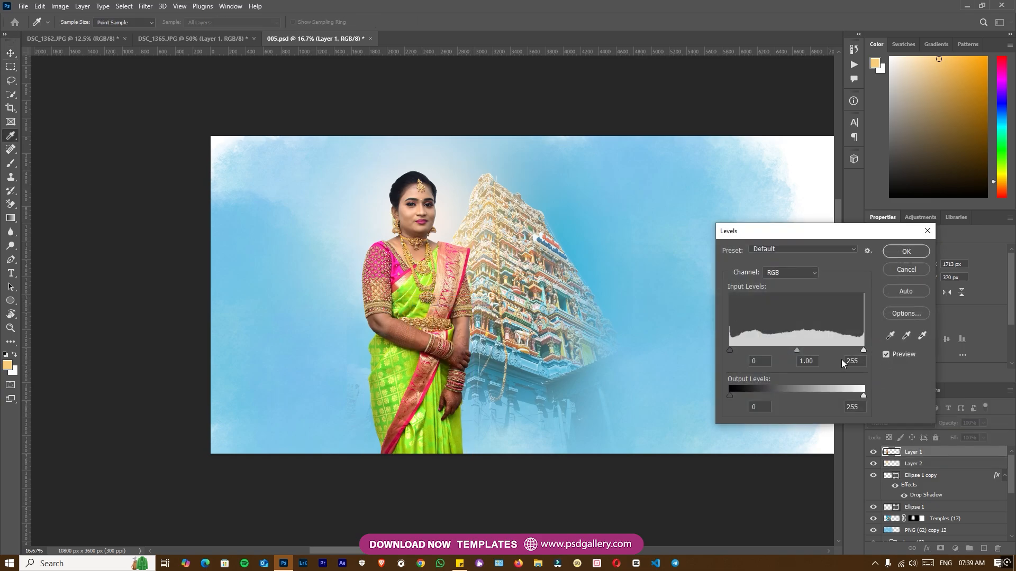
pyautogui.moveTo(862, 351); pyautogui.dragTo(854, 352)
pyautogui.click(910, 253)
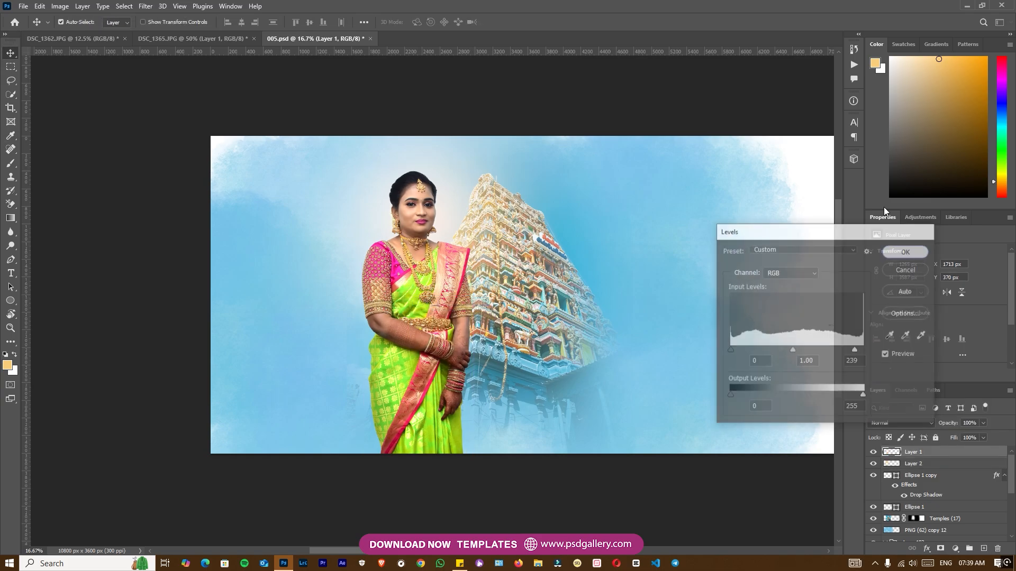
# Step: Lighten the woman's arms and sari with a large soft Dodge brush on Midtones at 50% exposure
pyautogui.hotkey('ctrl', '+')
pyautogui.click(12, 246)
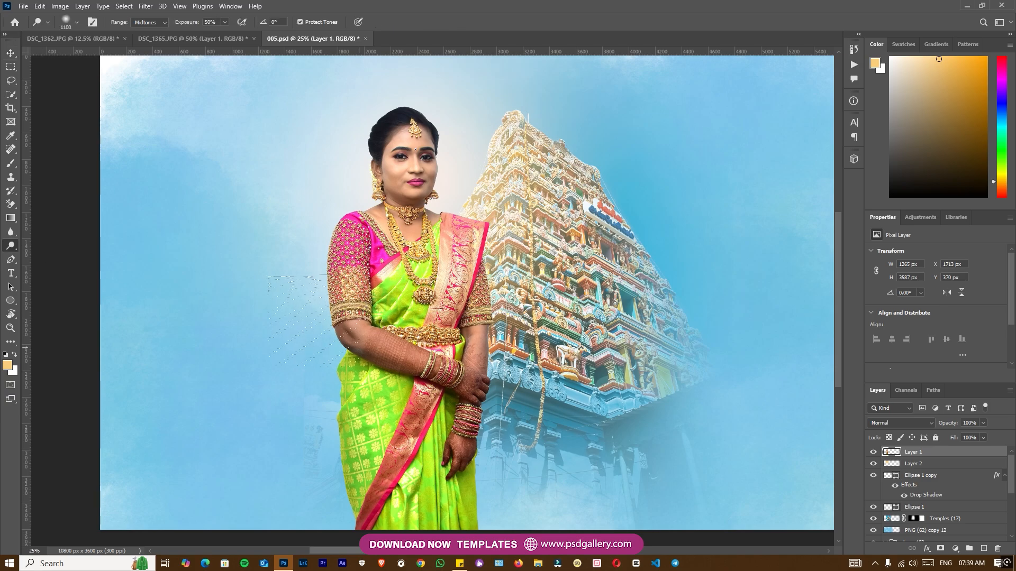
pyautogui.click(395, 371)
pyautogui.moveTo(394, 373); pyautogui.dragTo(455, 464)
pyautogui.moveTo(446, 405); pyautogui.dragTo(528, 403)
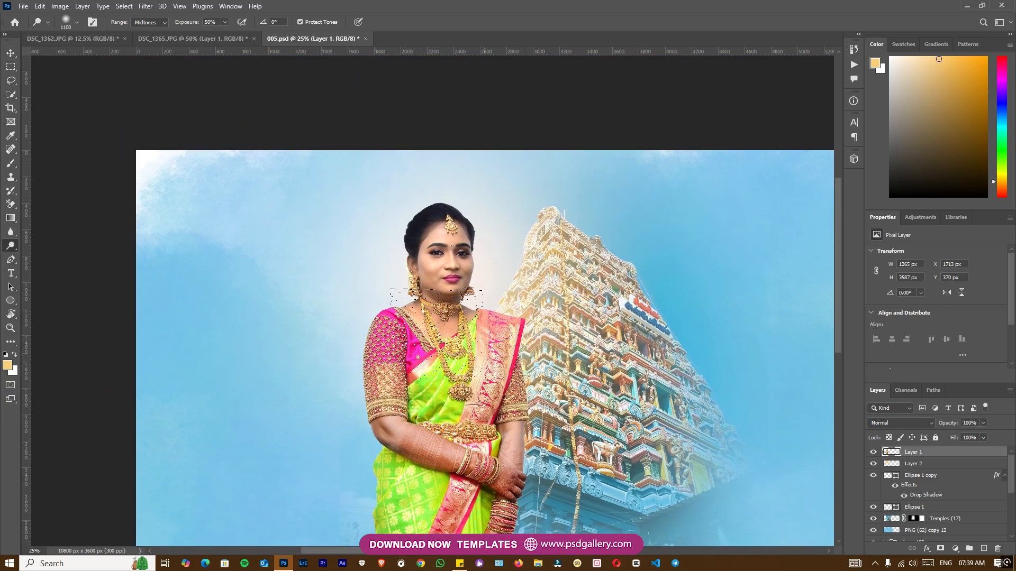
# Step: Play the Skin Retouching action on the woman's layer
pyautogui.hotkey('ctrl', '-')
pyautogui.hotkey('ctrl', '+')
pyautogui.hotkey('ctrl', '+')
pyautogui.hotkey('ctrl', '+')
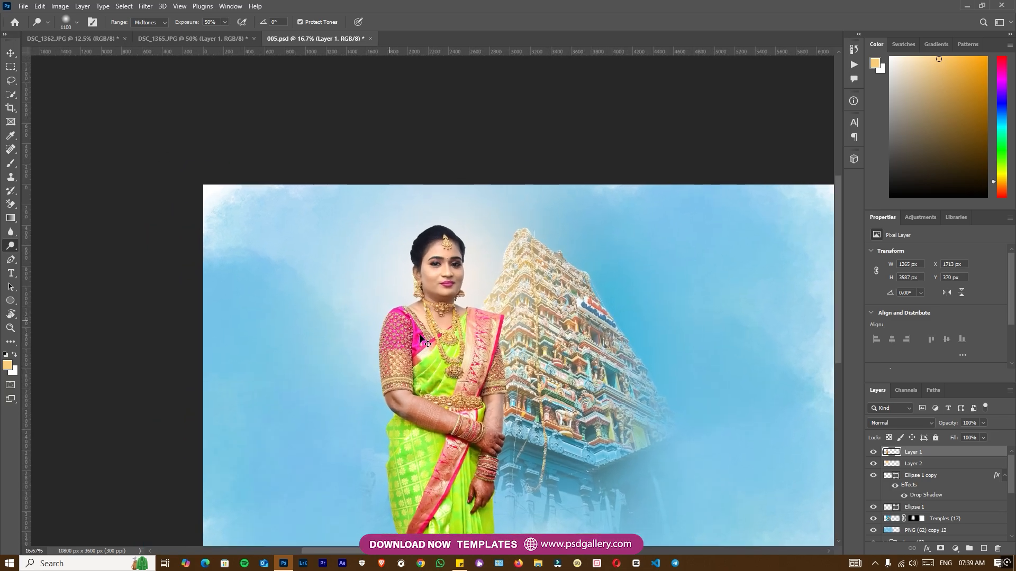
pyautogui.hotkey('ctrl', '+')
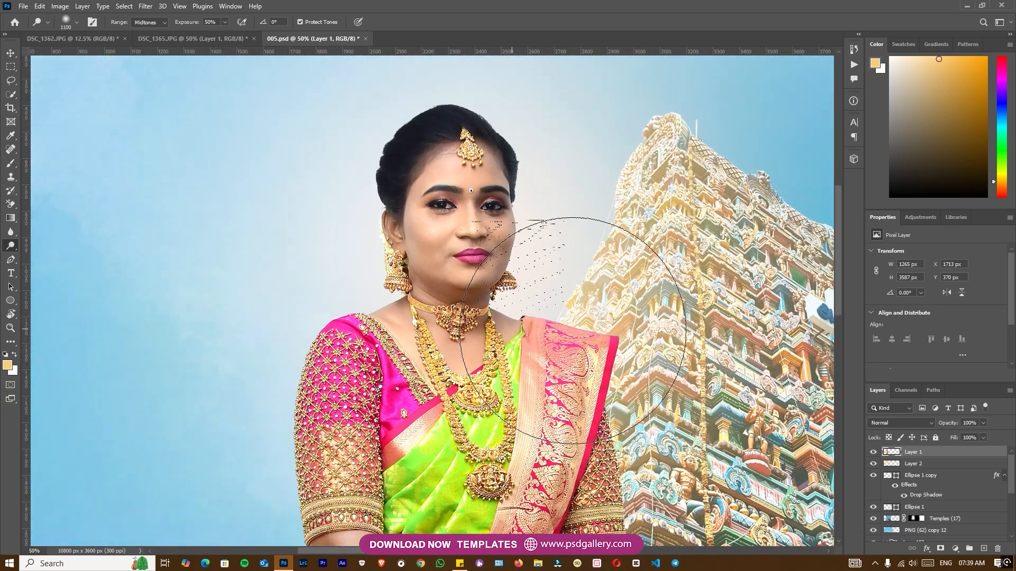
pyautogui.hotkey('ctrl', '-')
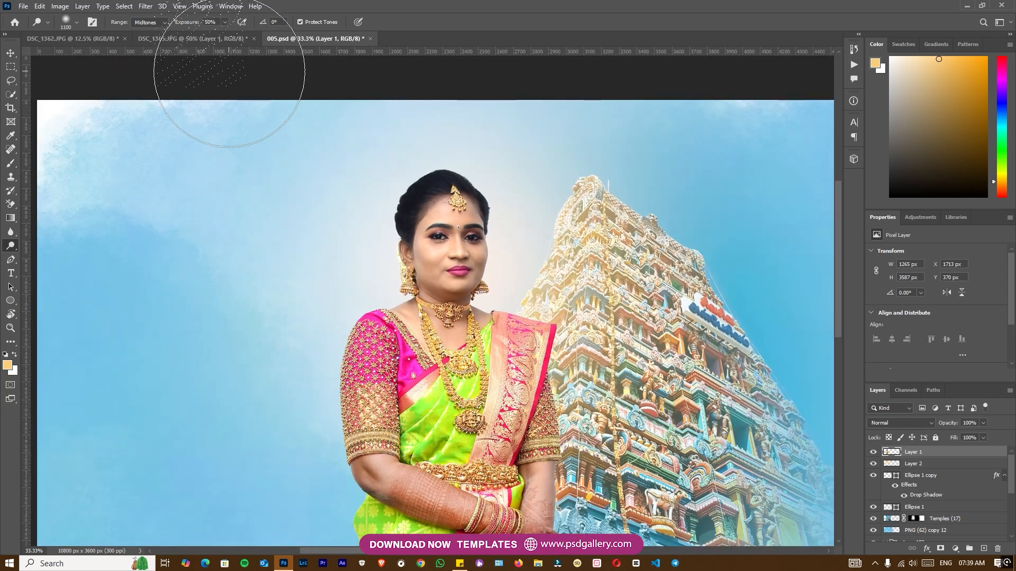
pyautogui.click(230, 7)
pyautogui.click(261, 79)
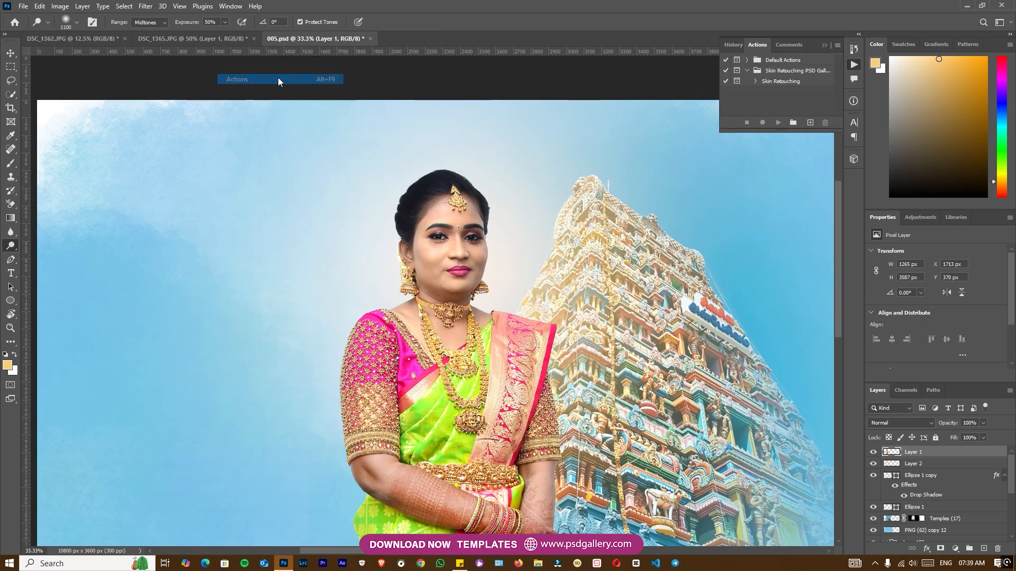
pyautogui.click(767, 83)
pyautogui.click(778, 122)
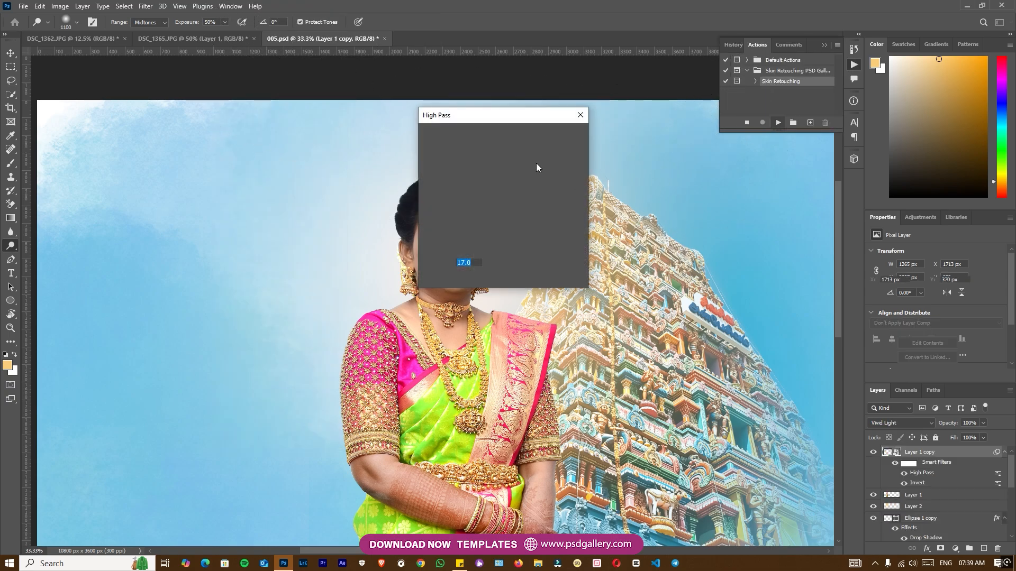
# Step: Accept the action's High Pass filter at a radius of 17 pixels and set its Gaussian Blur radius to 3.2 pixels
pyautogui.moveTo(492, 113); pyautogui.dragTo(667, 138)
pyautogui.click(741, 161)
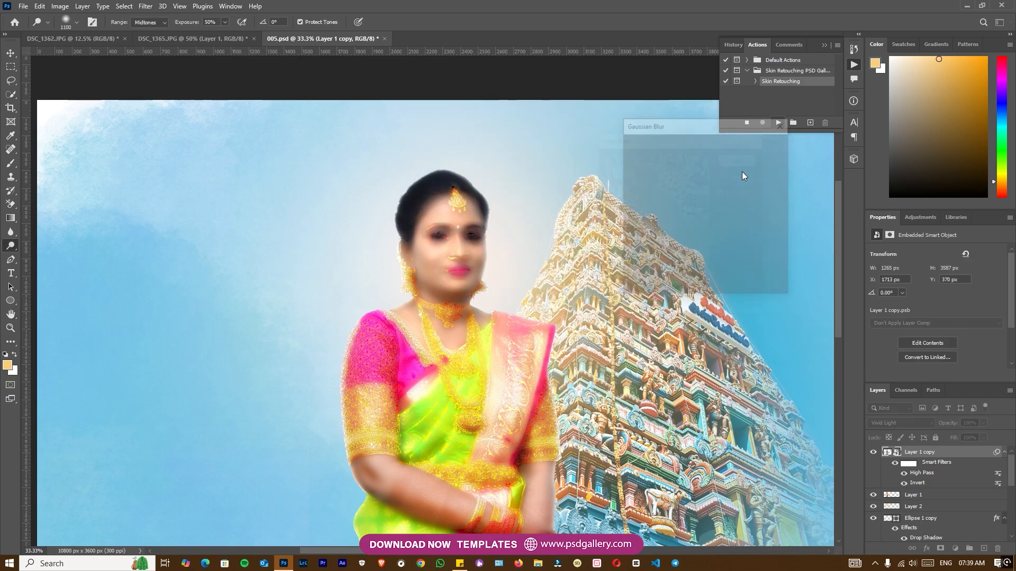
pyautogui.moveTo(655, 288); pyautogui.dragTo(642, 285)
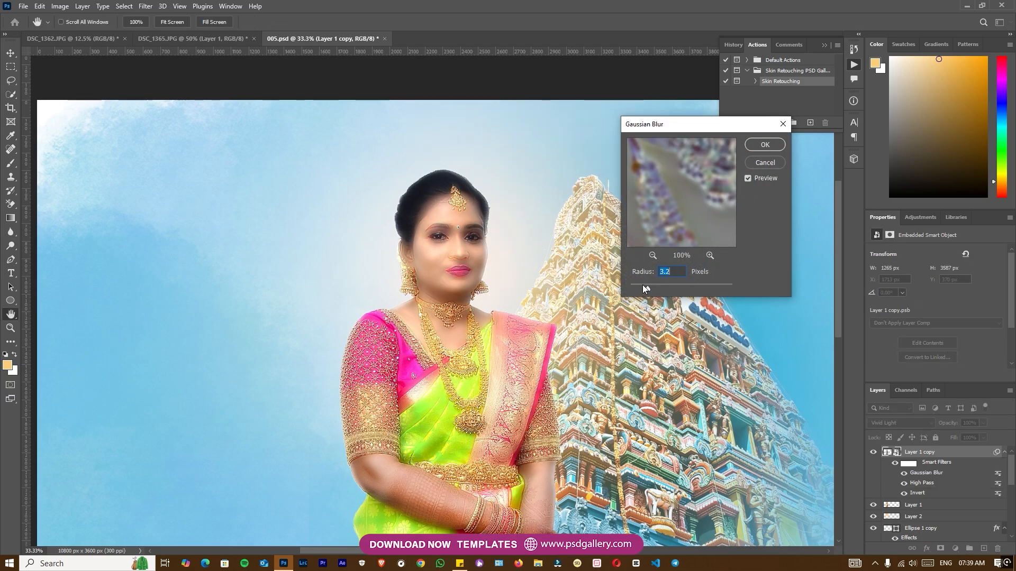
pyautogui.click(765, 145)
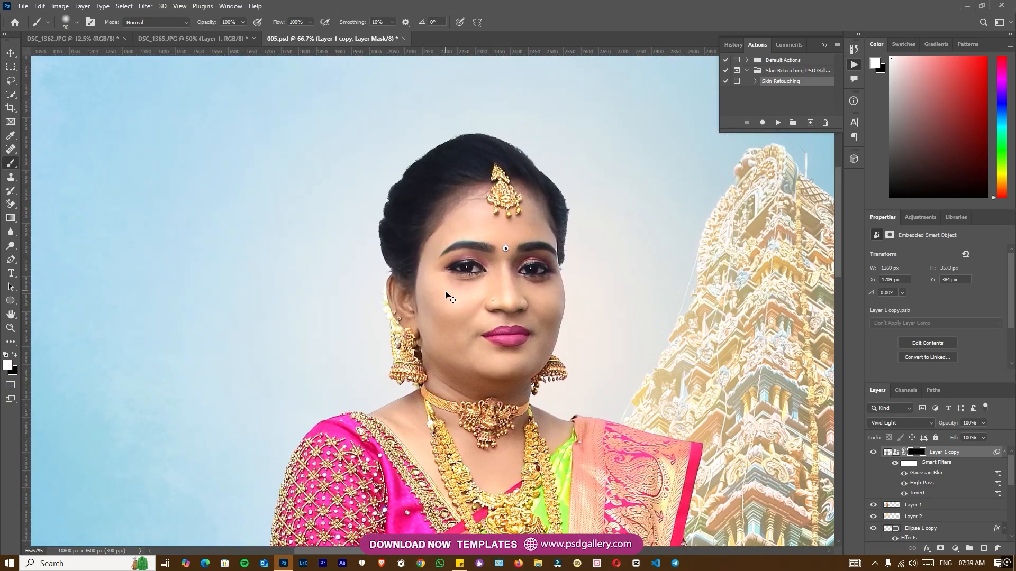
# Step: Reveal the skin smoothing on the woman's face by painting white on the Layer 1 copy mask with a 50–70 px soft brush
pyautogui.press(']')
pyautogui.press(']')
pyautogui.press(']')
pyautogui.press('[')
pyautogui.press('[')
pyautogui.press('[')
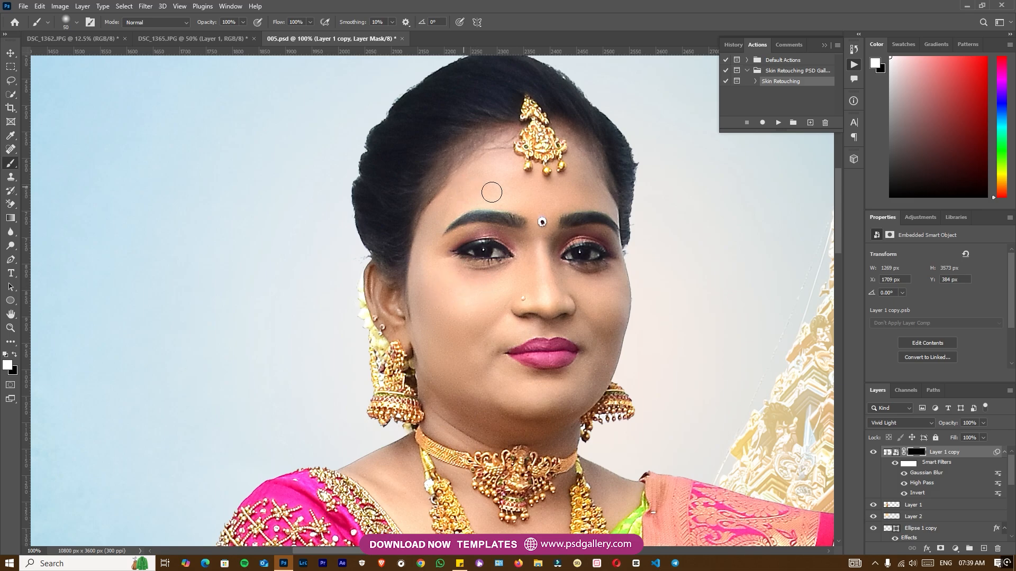
pyautogui.press('[')
pyautogui.press(']')
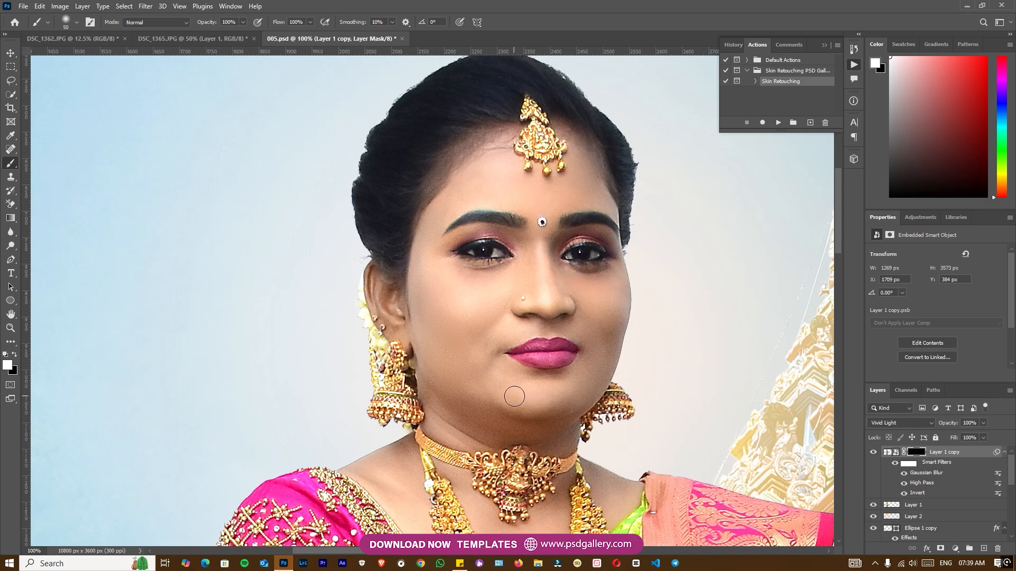
pyautogui.press(']')
pyautogui.press(']')
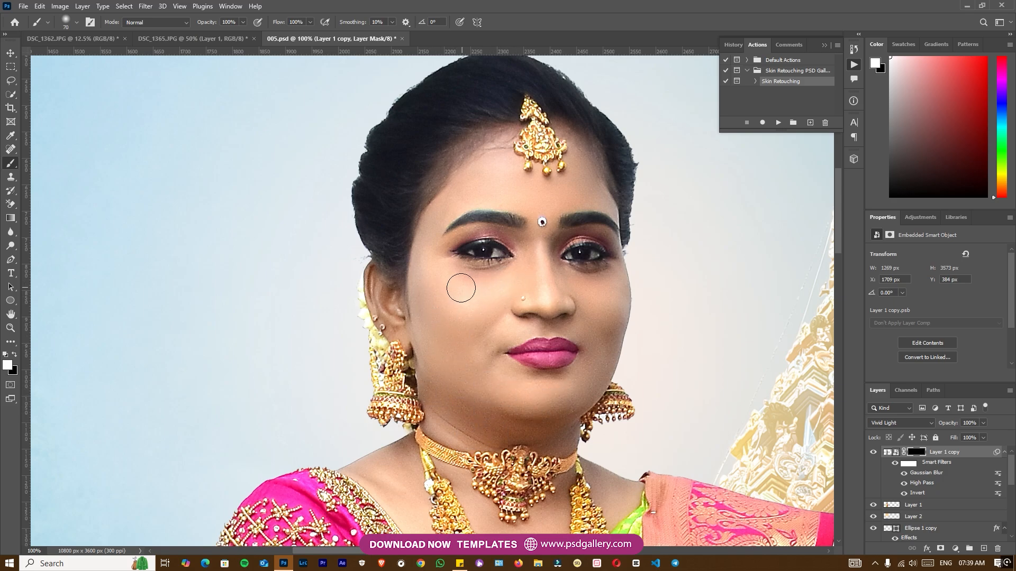
# Step: Paint the skin smoothing mask white over the woman's neck and arms, enlarging the brush to 100 px
pyautogui.scroll(-3, 509, 424)
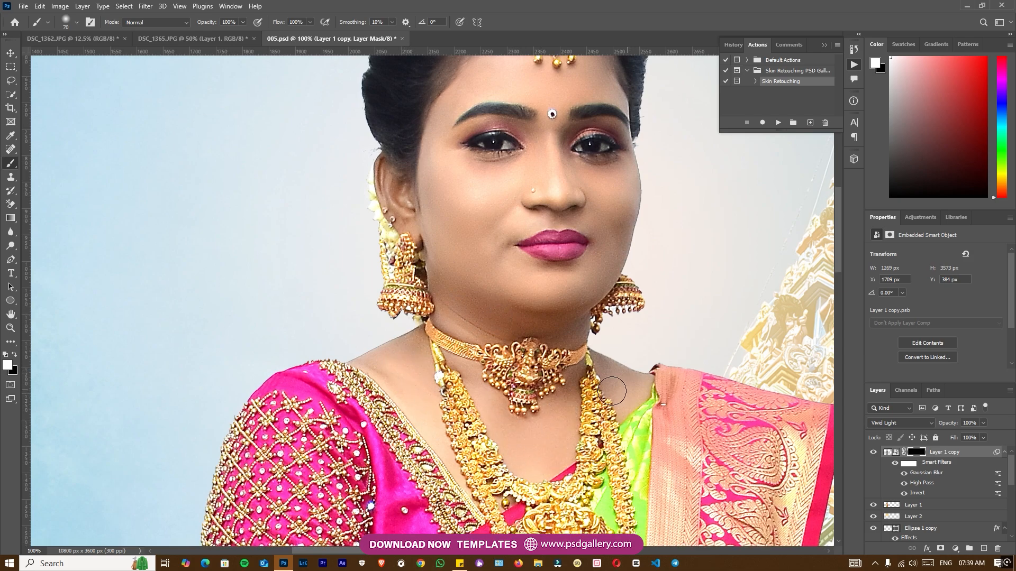
pyautogui.hotkey('ctrl', '-')
pyautogui.hotkey('ctrl', '-')
pyautogui.moveTo(536, 486); pyautogui.dragTo(532, 330)
pyautogui.press(']')
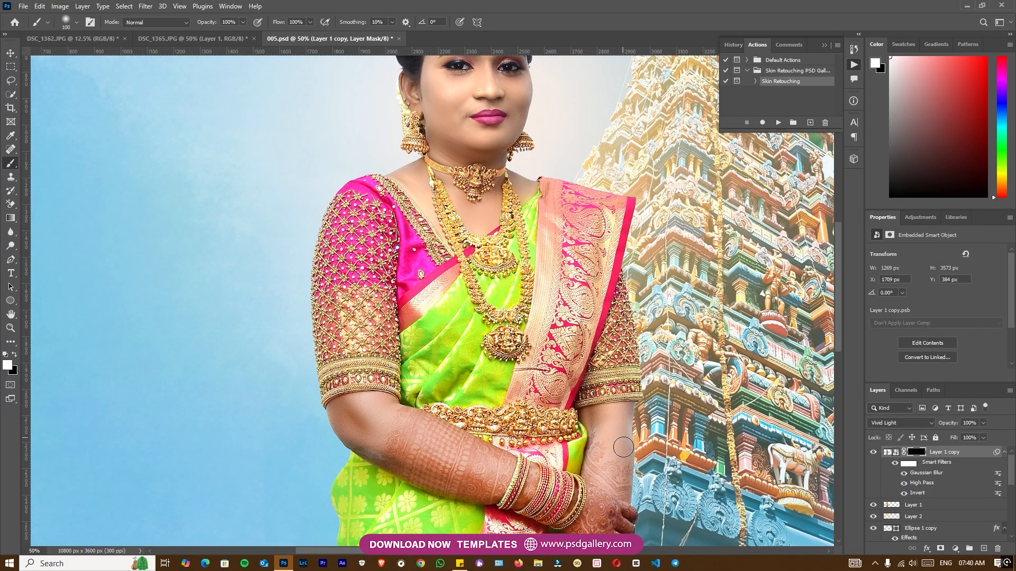
# Step: Compare the image with and without the skin smoothing, and merge Layer 1 copy with Layer 1
pyautogui.hotkey('ctrl', '-')
pyautogui.hotkey('ctrl', '-')
pyautogui.moveTo(499, 312); pyautogui.dragTo(502, 360)
pyautogui.hotkey('ctrl', '-')
pyautogui.click(871, 453)
pyautogui.click(872, 452)
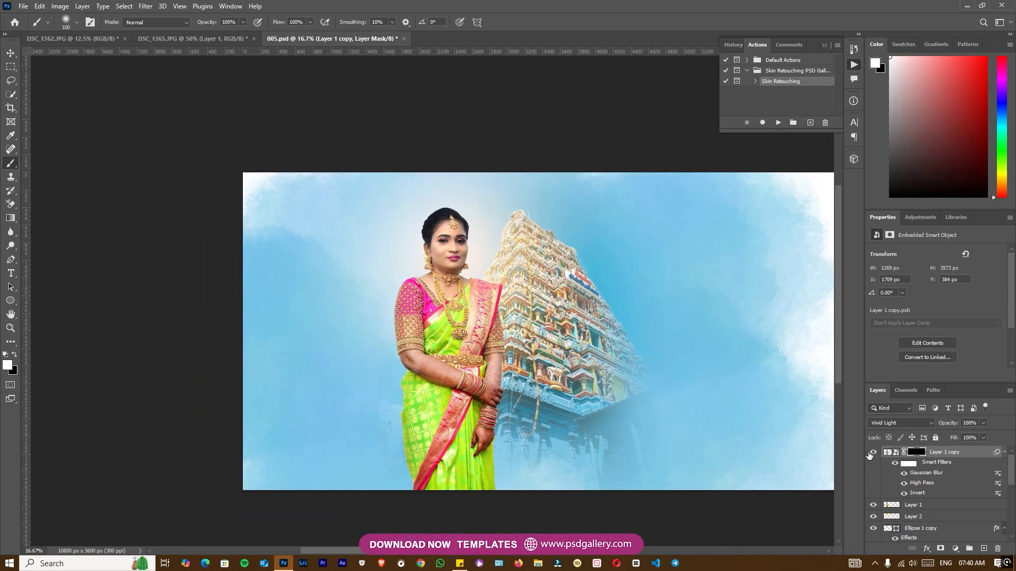
pyautogui.rightClick(913, 507)
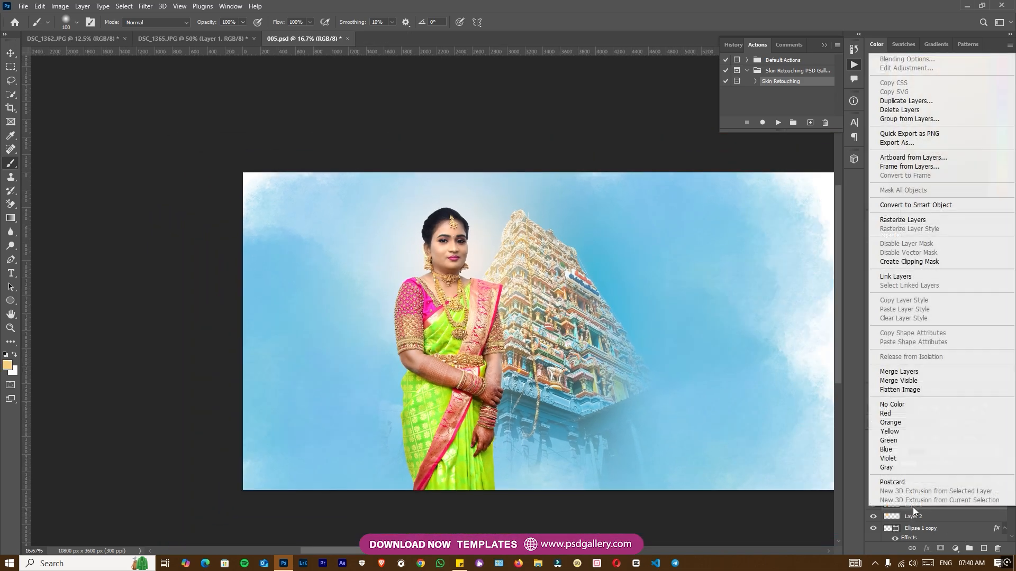
pyautogui.click(901, 370)
# Step: Switch to DSC_1362.JPG and select the woman automatically with Select Subject
pyautogui.hscroll(10, 507, 340)
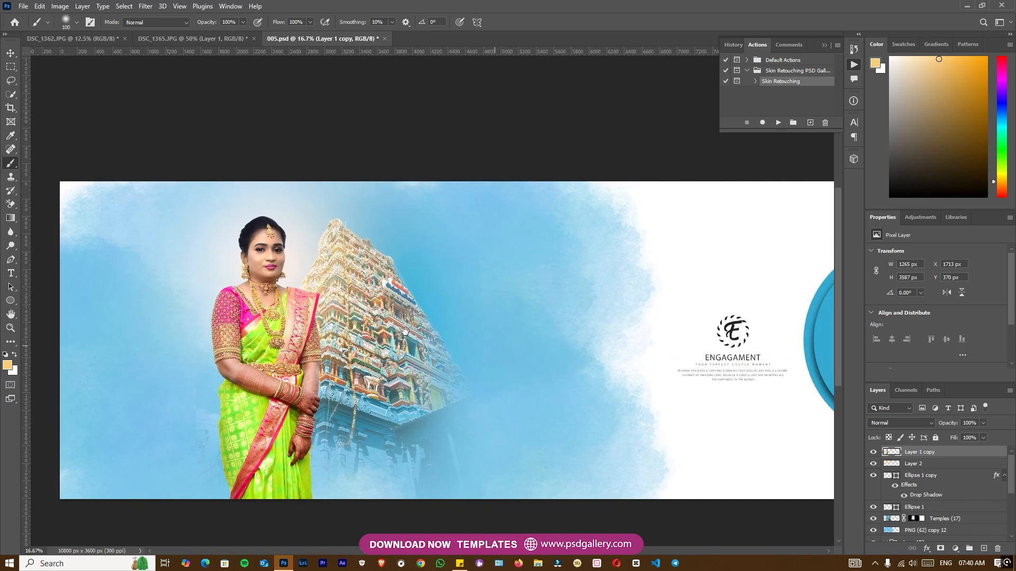
pyautogui.scroll(1, 442, 312)
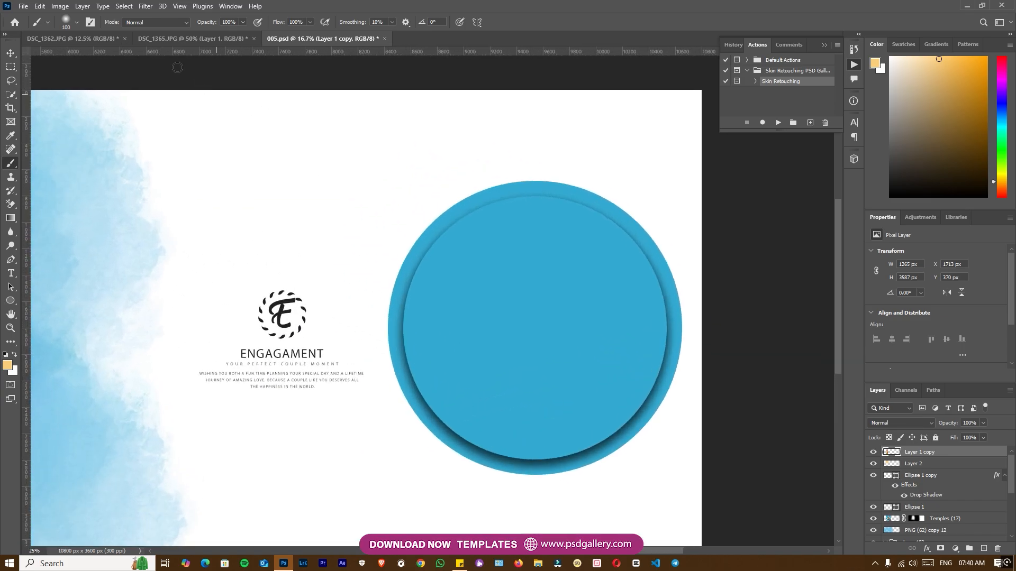
pyautogui.click(190, 39)
pyautogui.click(69, 39)
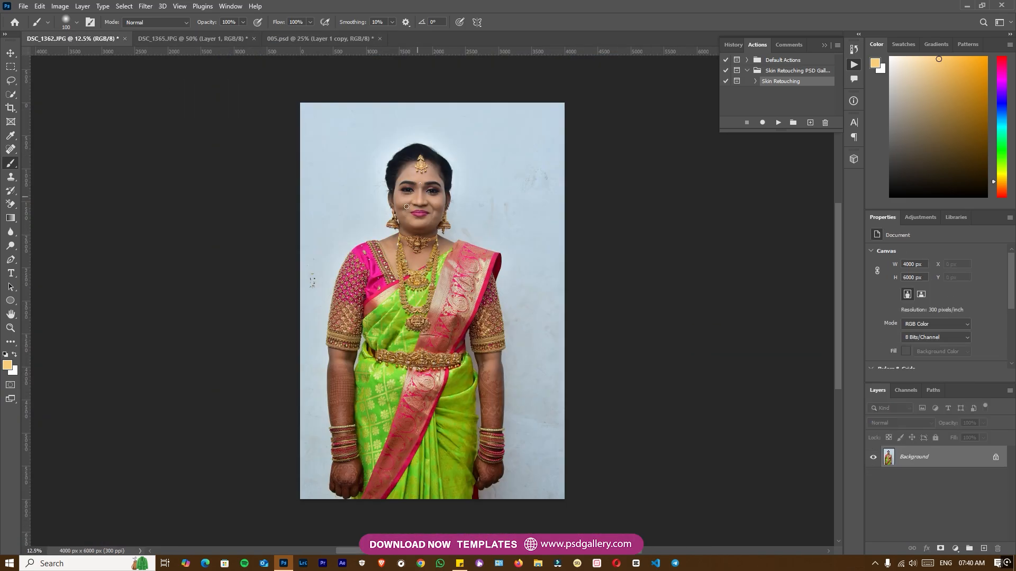
pyautogui.click(11, 95)
pyautogui.click(302, 21)
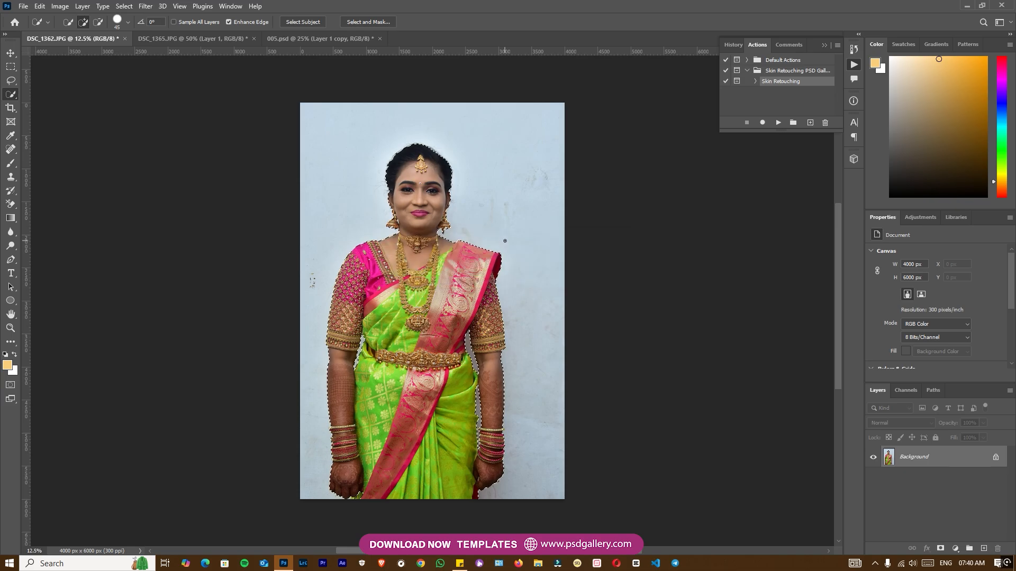
# Step: Check the selection outline around the woman and copy the selected figure to a new layer
pyautogui.hotkey('ctrl', '+')
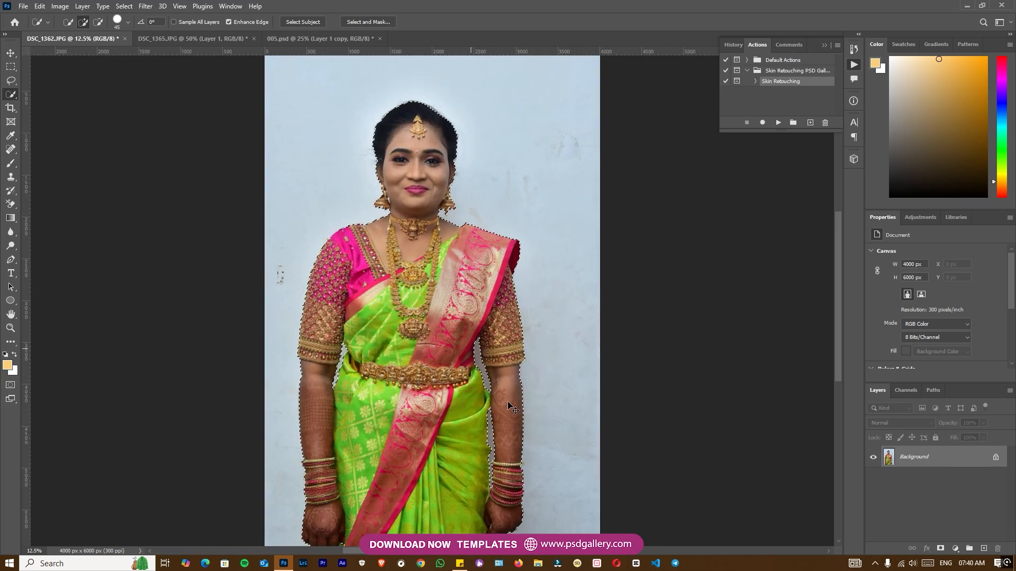
pyautogui.moveTo(435, 417); pyautogui.dragTo(462, 304)
pyautogui.moveTo(449, 226); pyautogui.dragTo(457, 380)
pyautogui.hotkey('ctrl', '+')
pyautogui.hotkey('ctrl', '+')
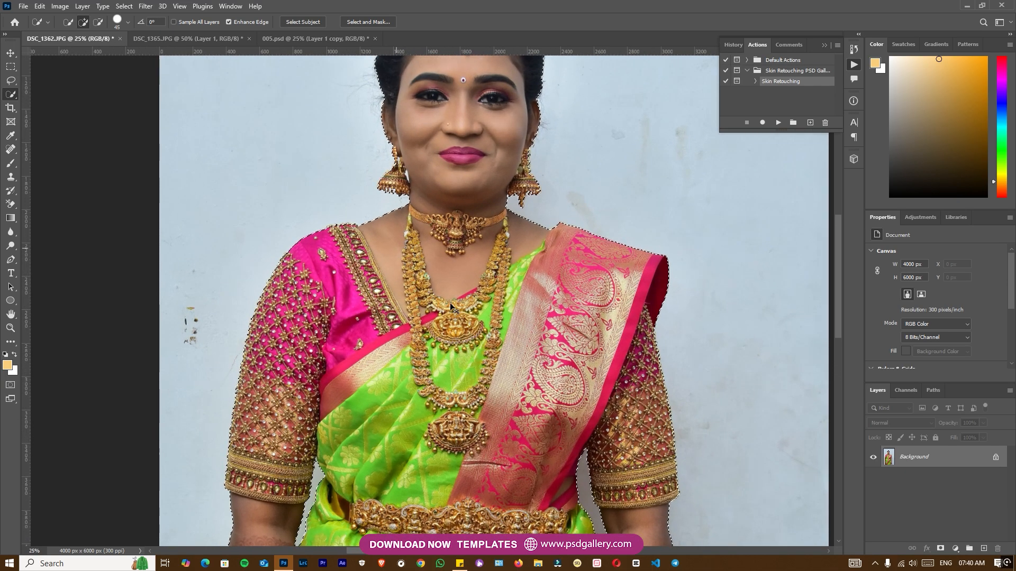
pyautogui.moveTo(457, 299); pyautogui.dragTo(454, 249)
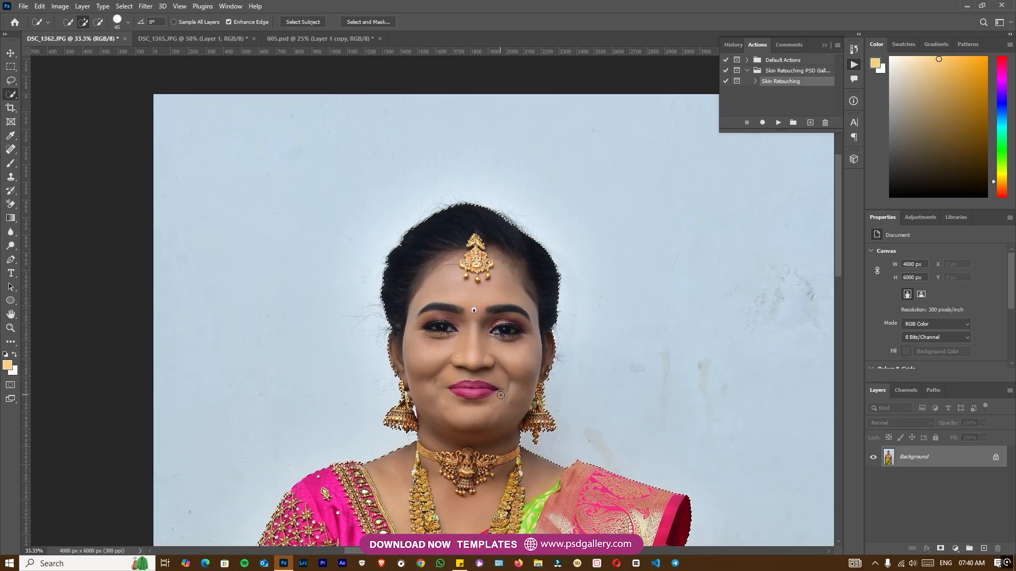
pyautogui.hotkey('ctrl', 'j')
# Step: Transfer the woman cut-out from DSC_1362.JPG into 005.psd and place it over the blue circle
pyautogui.press('v')
pyautogui.moveTo(503, 302); pyautogui.dragTo(186, 37)
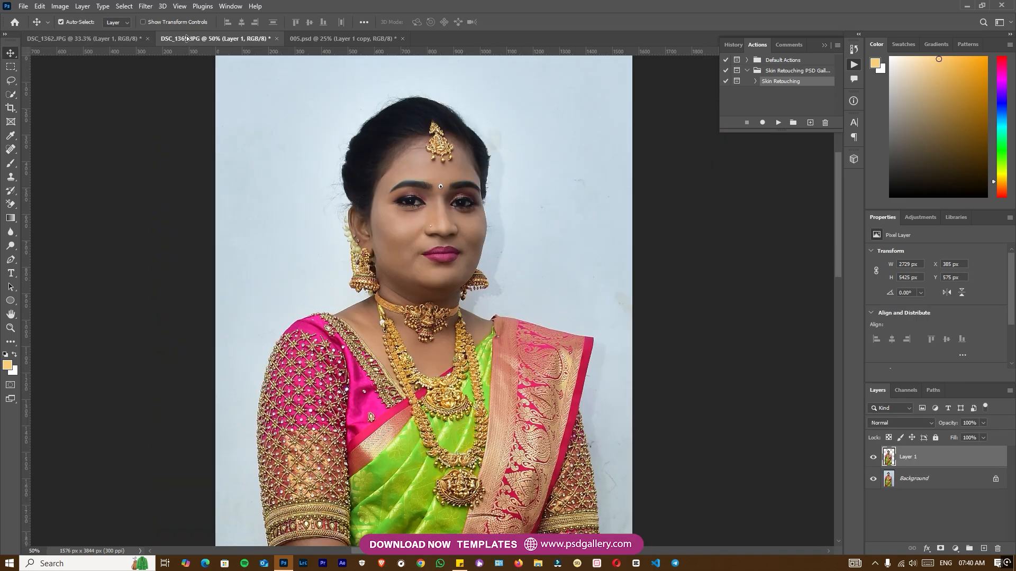
pyautogui.moveTo(290, 34); pyautogui.dragTo(656, 367)
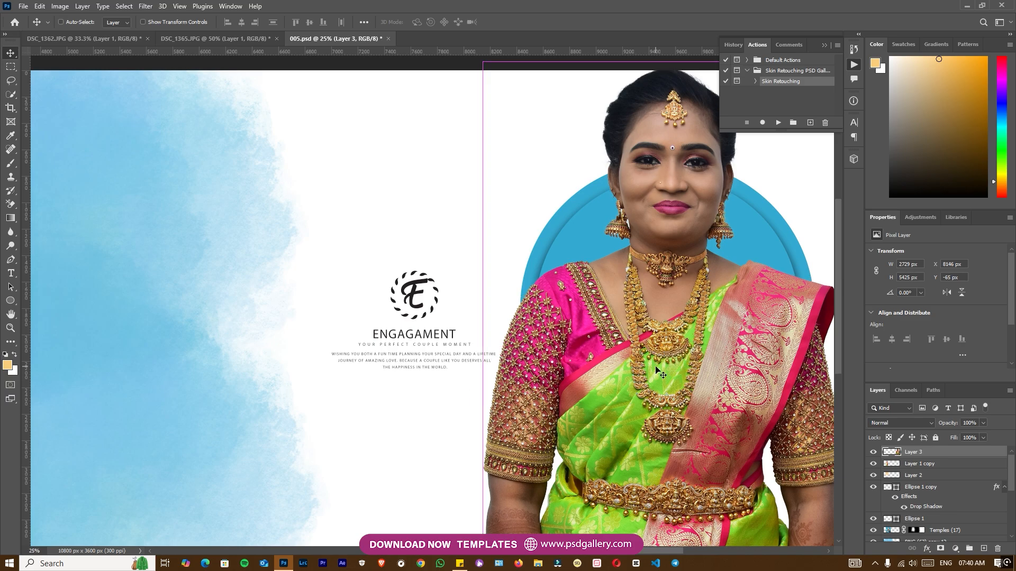
# Step: Move the new woman cut-out, Layer 3, directly above Ellipse 1 copy and clip it to that inner circle
pyautogui.hotkey('ctrl', 'alt', 'g')
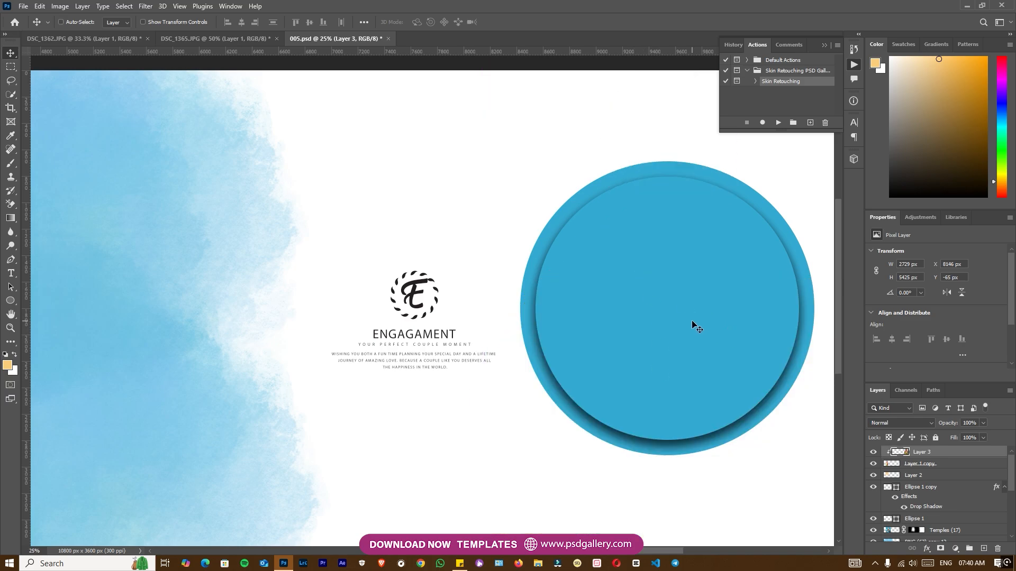
pyautogui.hotkey('ctrl', 'alt', 'g')
pyautogui.rightClick(752, 234)
pyautogui.click(765, 239)
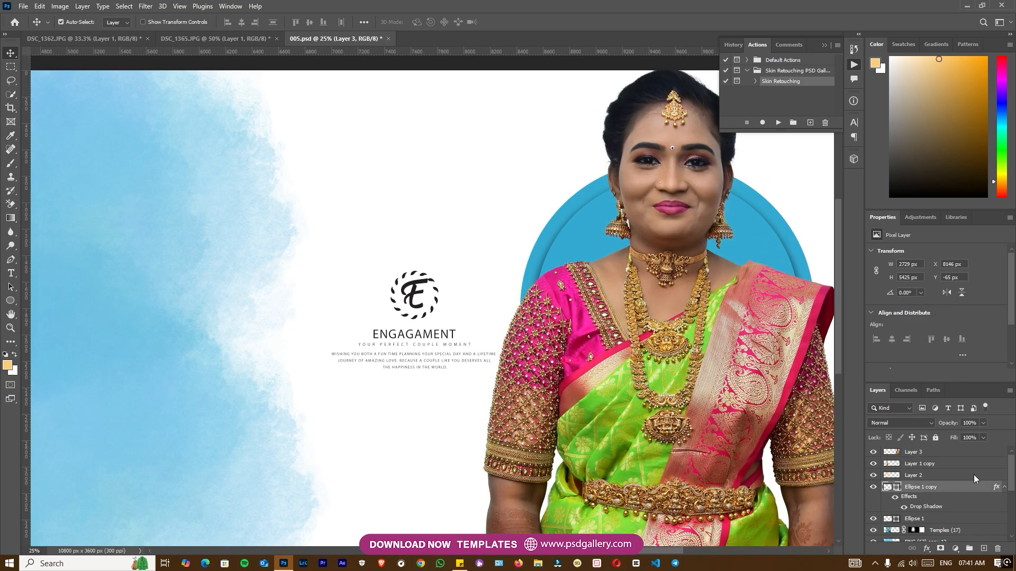
pyautogui.click(874, 487)
pyautogui.rightClick(685, 201)
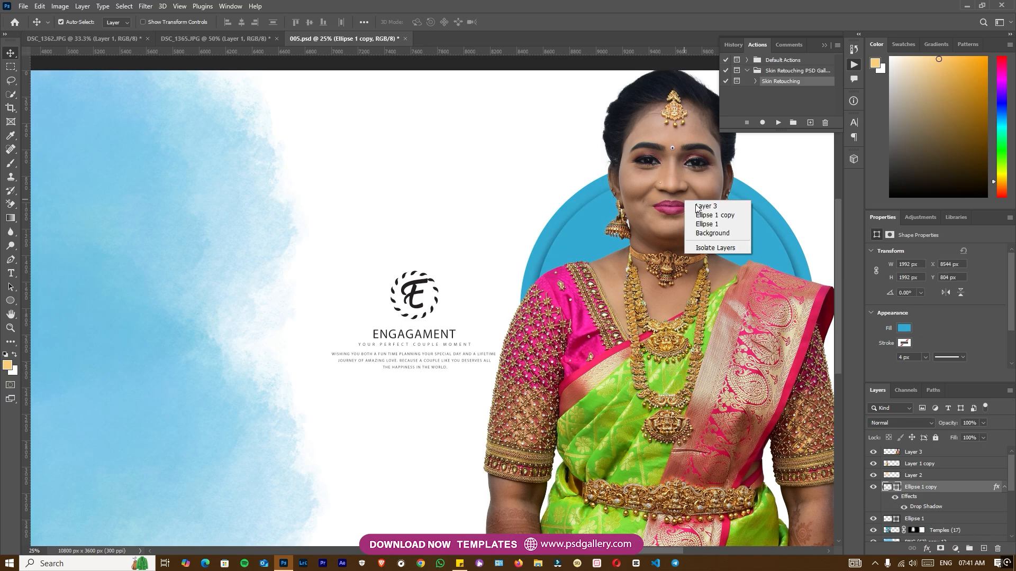
pyautogui.click(697, 206)
pyautogui.moveTo(933, 445); pyautogui.dragTo(931, 486)
pyautogui.hotkey('ctrl', 'alt', 'g')
# Step: Scale the clipped woman down to about 1011 × 2009 px and centre her in the lower part of the circle
pyautogui.hotkey('ctrl', 't')
pyautogui.moveTo(813, 343); pyautogui.dragTo(545, 427)
pyautogui.moveTo(543, 168); pyautogui.dragTo(430, 393)
pyautogui.moveTo(413, 440); pyautogui.dragTo(417, 360)
pyautogui.press('Return')
# Step: Add a new layer directly above Ellipse 1 copy and paint a soft light-orange spot beside the woman's head
pyautogui.rightClick(466, 358)
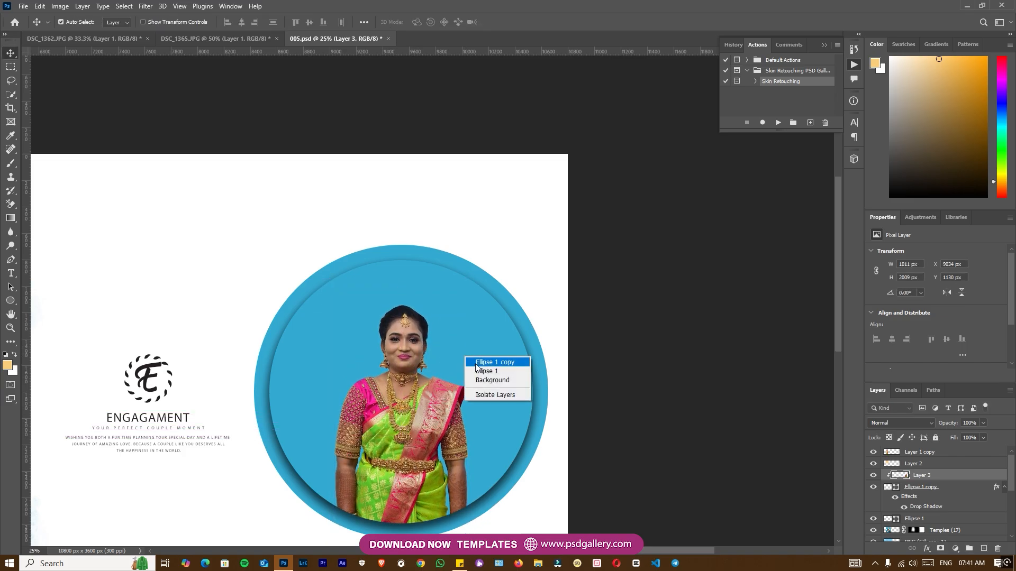
pyautogui.click(477, 364)
pyautogui.moveTo(474, 408); pyautogui.dragTo(496, 336)
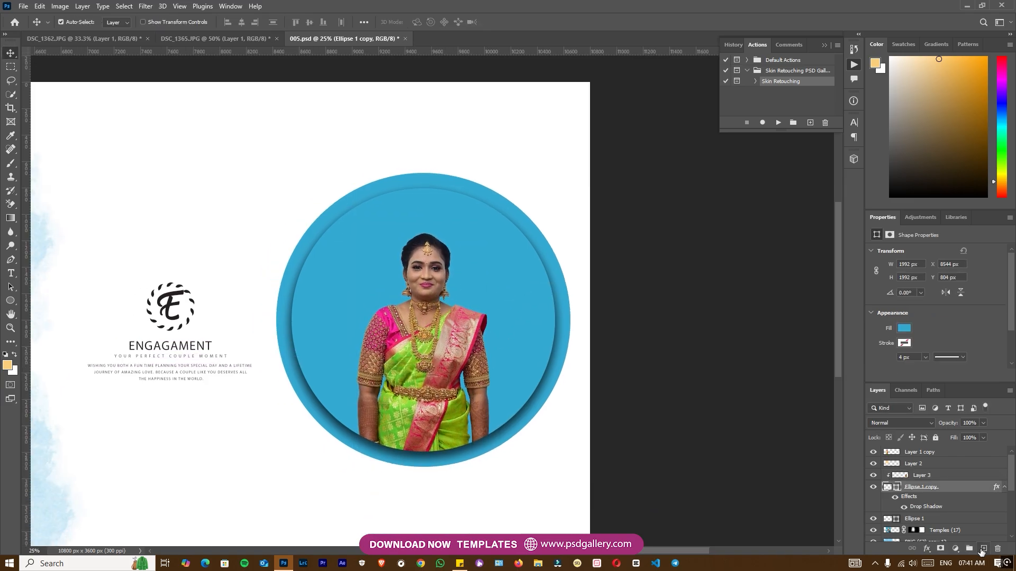
pyautogui.click(983, 549)
pyautogui.click(378, 265)
# Step: Enlarge the light-orange spot to about 3660 × 3706 px so it forms a glow filling the inner circle
pyautogui.hotkey('ctrl', 't')
pyautogui.moveTo(389, 277)
pyautogui.mouseDown()
pyautogui.moveTo(474, 292)
pyautogui.moveTo(515, 375)
pyautogui.moveTo(579, 444)
pyautogui.moveTo(488, 349)
pyautogui.mouseUp()
pyautogui.press('Return')
pyautogui.press('b')
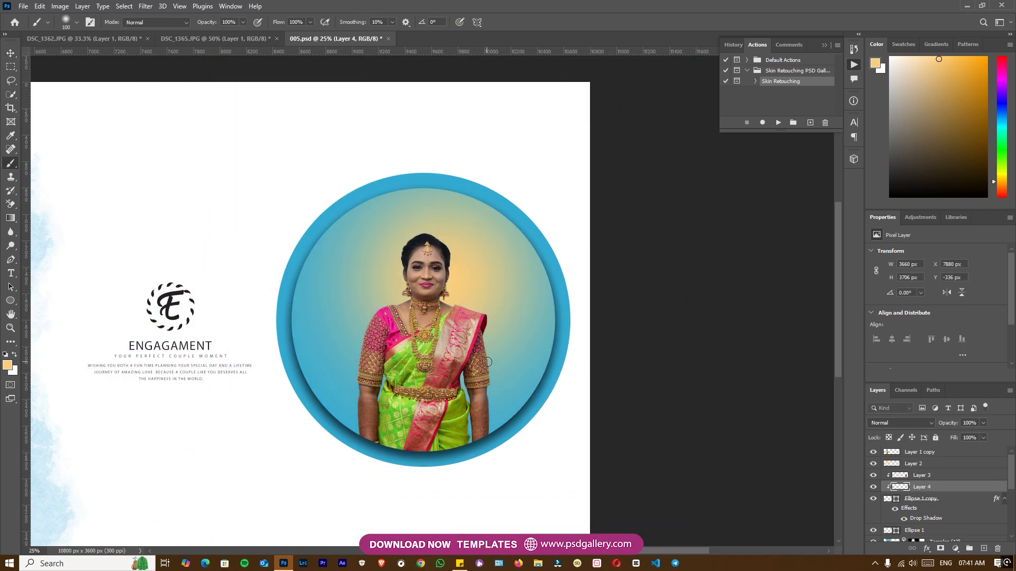
# Step: Set the glow layer's blend mode to Screen and shift it slightly left behind the woman's head
pyautogui.click(909, 426)
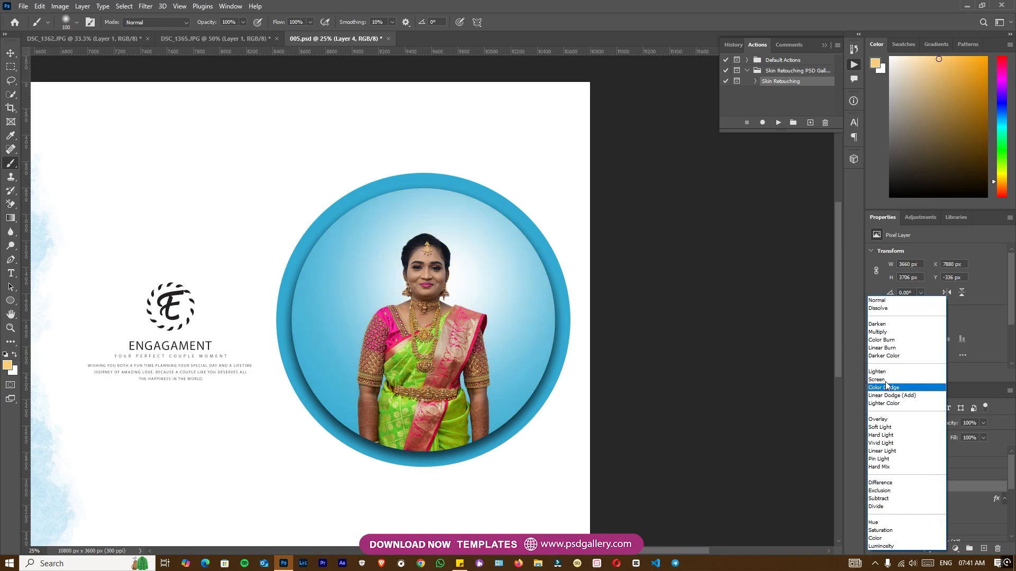
pyautogui.click(887, 380)
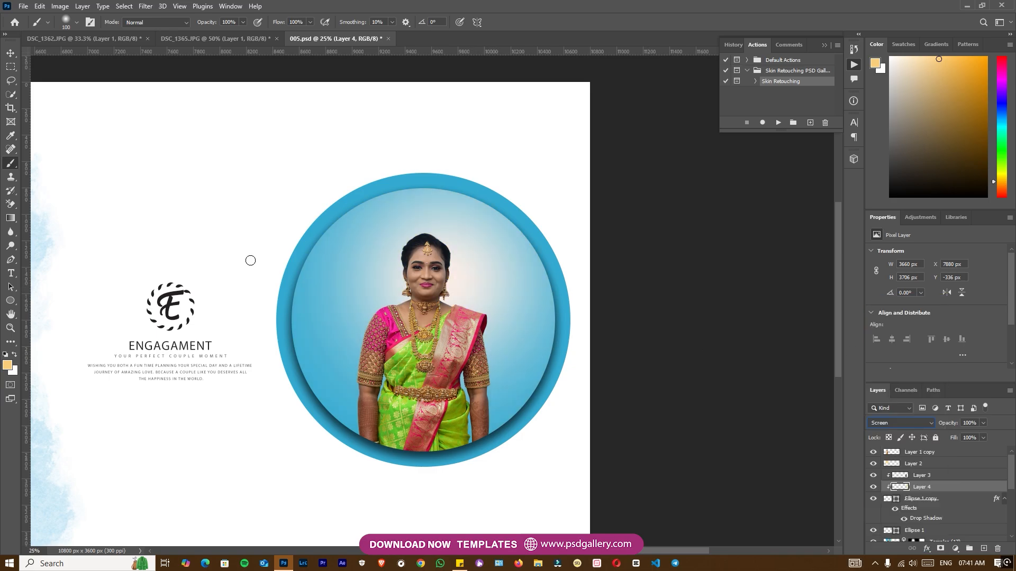
pyautogui.click(11, 54)
pyautogui.moveTo(399, 285); pyautogui.dragTo(380, 285)
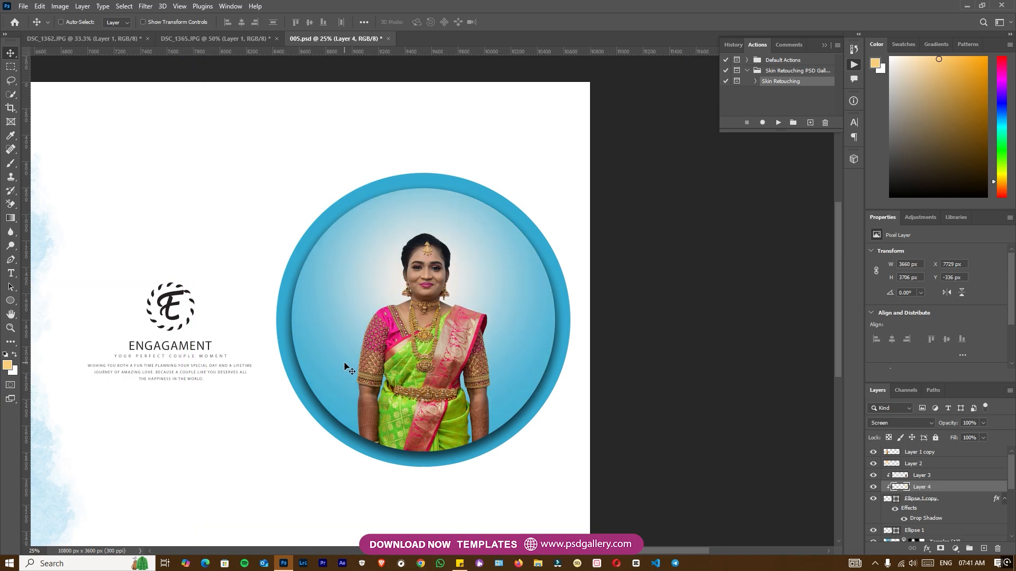
# Step: Brighten the woman in the circle, Layer 3, by applying Levels with the white input level at 195
pyautogui.hotkey('ctrl', '-')
pyautogui.hotkey('ctrl', '-')
pyautogui.hotkey('ctrl', '-')
pyautogui.moveTo(290, 352); pyautogui.dragTo(391, 346)
pyautogui.hotkey('ctrl', '+')
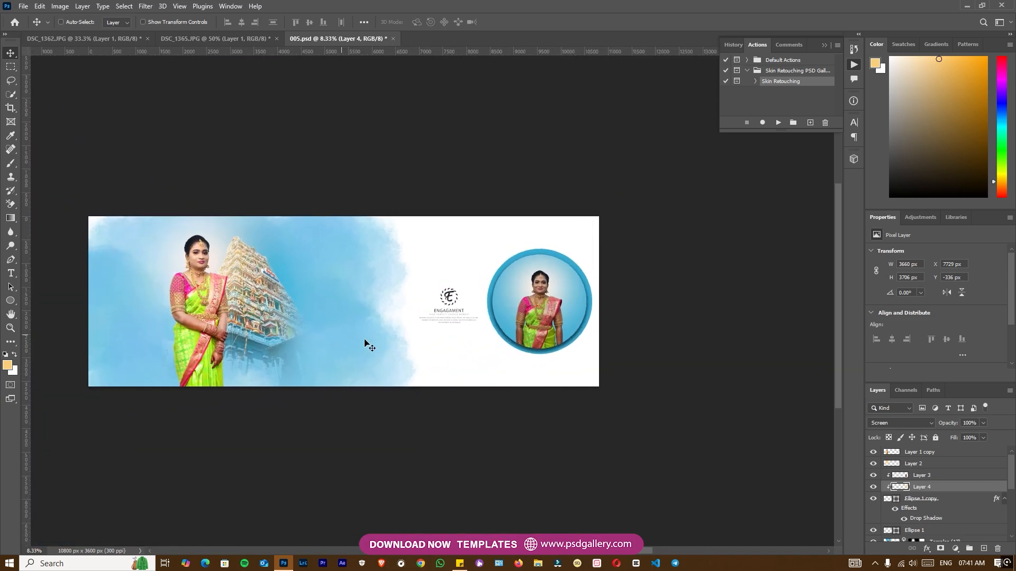
pyautogui.hotkey('ctrl', '+')
pyautogui.hotkey('ctrl', '+')
pyautogui.rightClick(376, 313)
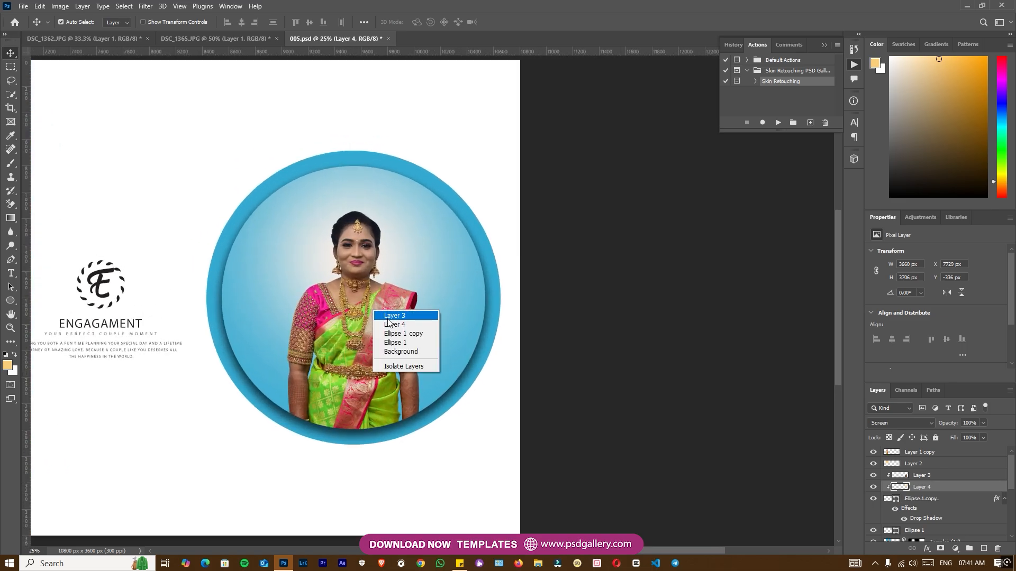
pyautogui.click(394, 316)
pyautogui.hotkey('ctrl', 'l')
pyautogui.moveTo(862, 350); pyautogui.dragTo(832, 350)
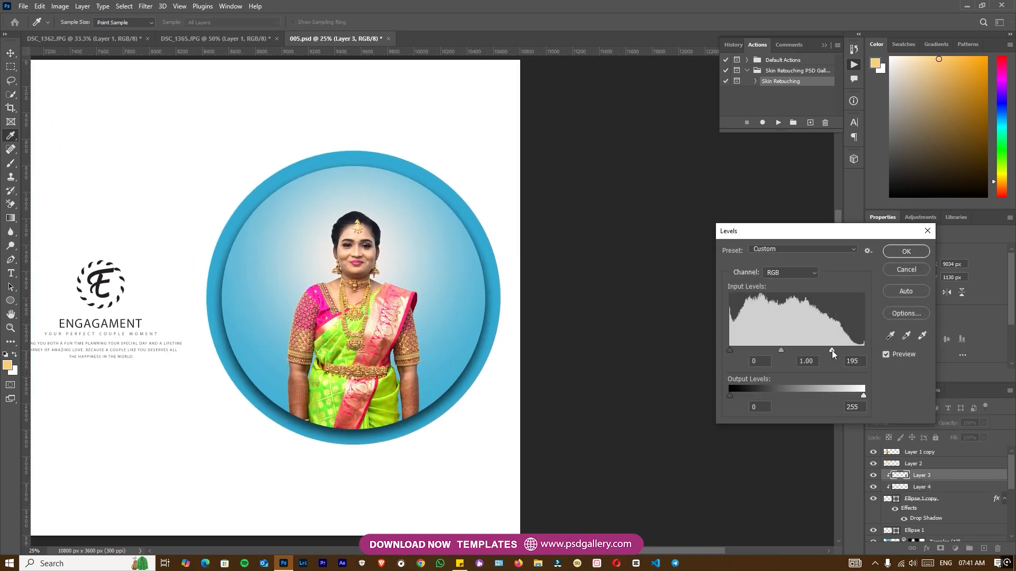
pyautogui.click(902, 354)
pyautogui.click(903, 353)
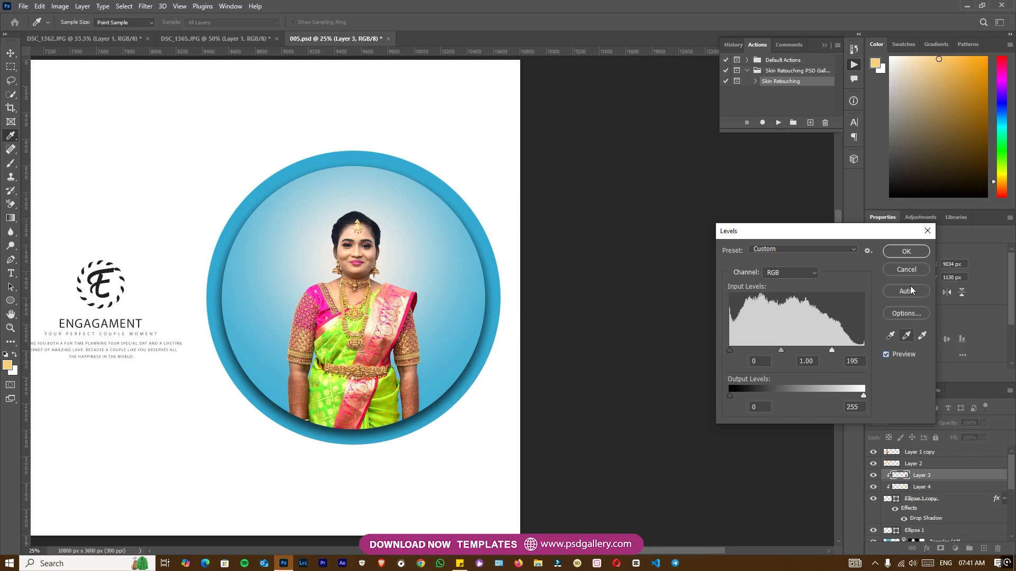
pyautogui.click(906, 253)
# Step: Lighten the large woman before the temple, on Layer 1 copy, with an 1100 px Dodge brush on Midtones at 50% exposure
pyautogui.press('v')
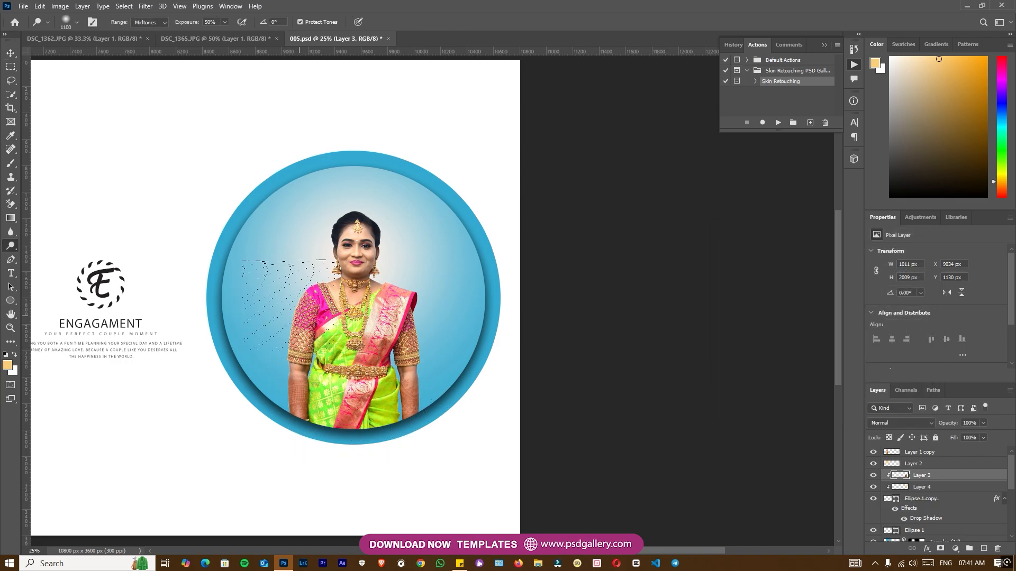
pyautogui.moveTo(427, 374); pyautogui.dragTo(799, 344)
pyautogui.moveTo(297, 389); pyautogui.dragTo(727, 402)
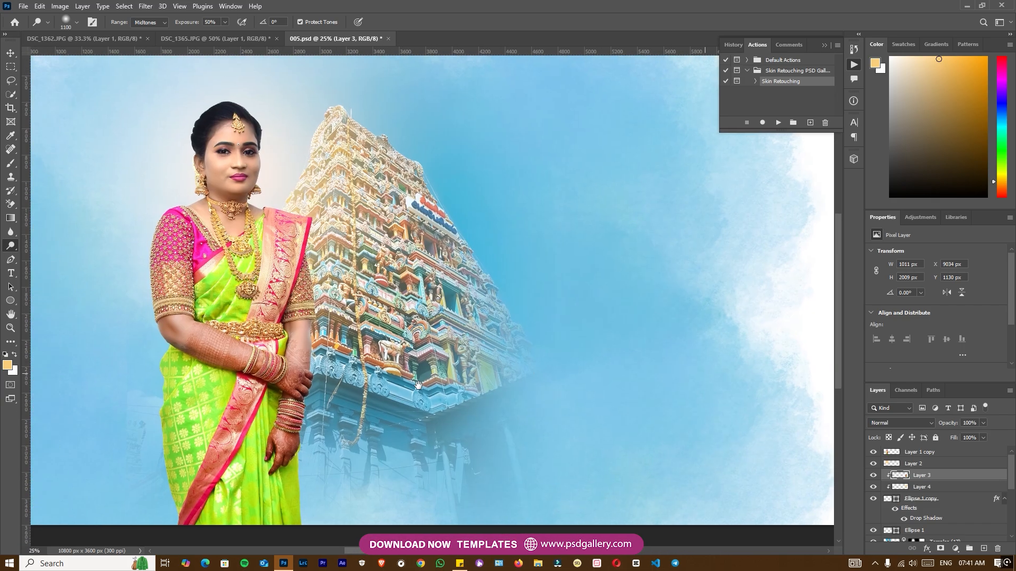
pyautogui.moveTo(249, 383); pyautogui.dragTo(418, 388)
pyautogui.hotkey('ctrl', '-')
pyautogui.hotkey('ctrl', '-')
pyautogui.moveTo(538, 383); pyautogui.dragTo(369, 399)
pyautogui.hotkey('ctrl', '+')
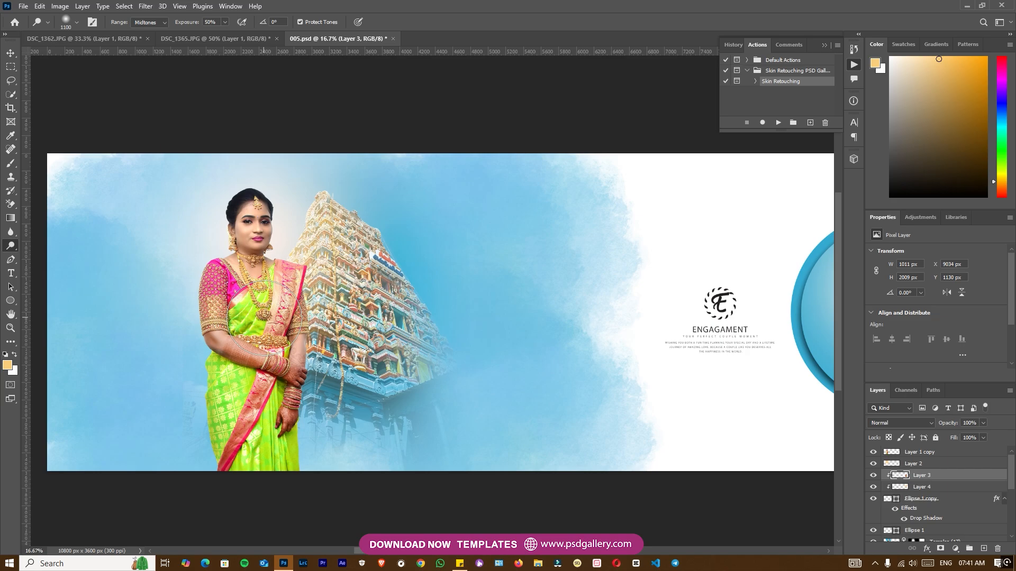
pyautogui.press('v')
pyautogui.click(277, 328)
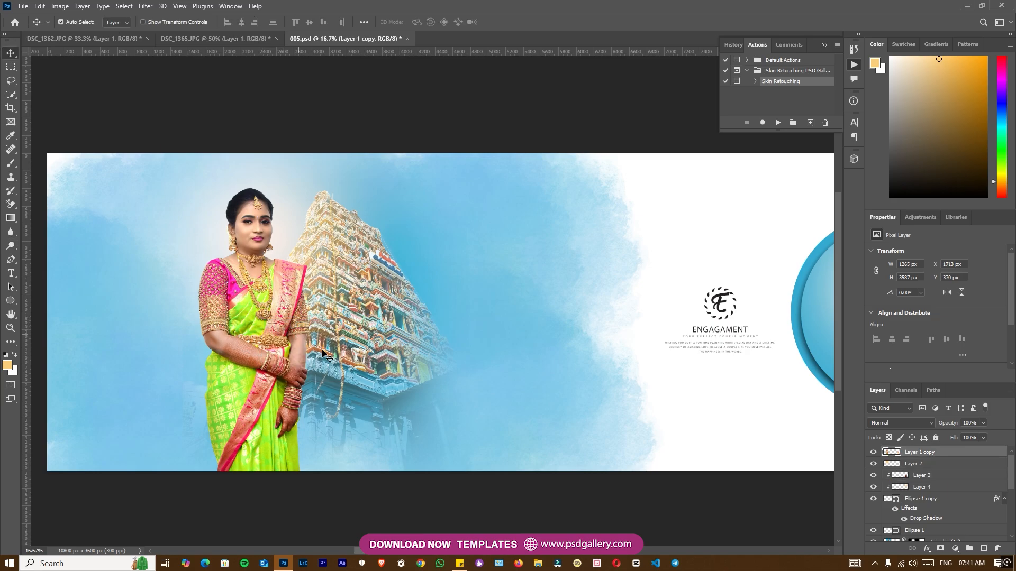
pyautogui.press('o')
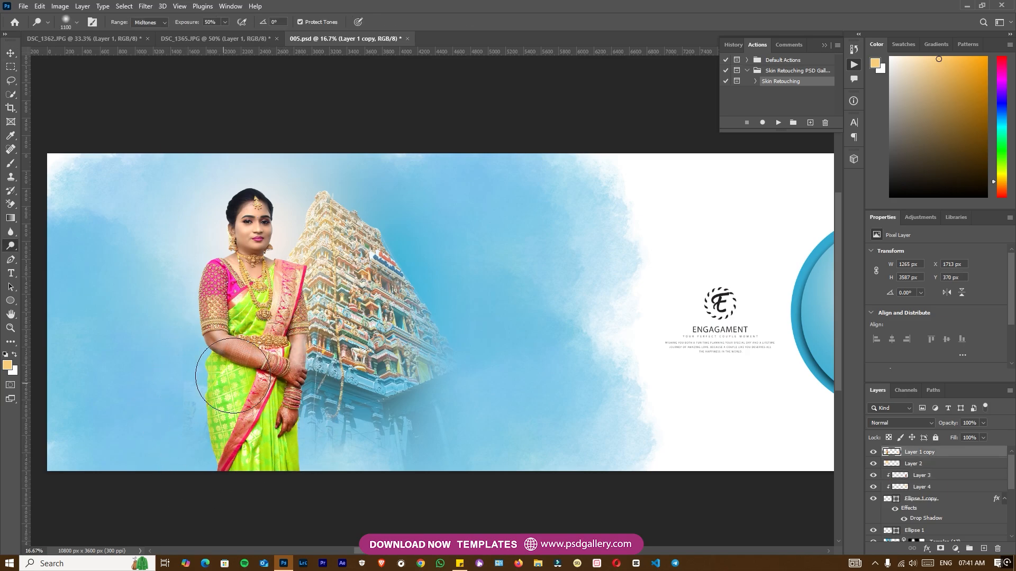
pyautogui.moveTo(271, 254); pyautogui.dragTo(287, 232)
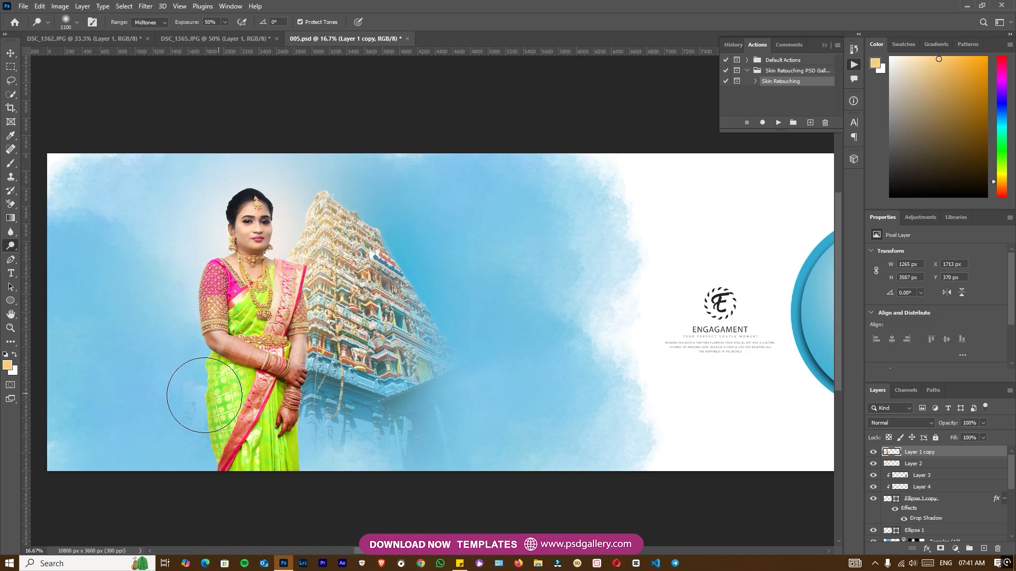
pyautogui.hotkey('ctrl', '-')
pyautogui.moveTo(480, 414); pyautogui.dragTo(344, 417)
pyautogui.hotkey('ctrl', '+')
pyautogui.hotkey('ctrl', '+')
pyautogui.moveTo(526, 401); pyautogui.dragTo(280, 396)
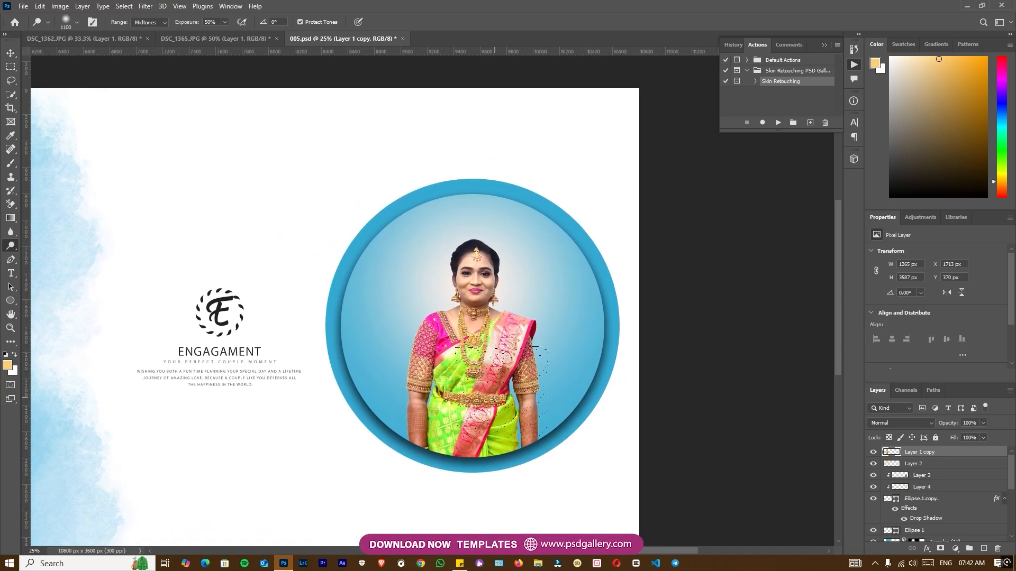
# Step: Select the woman in the circle, Layer 3, and switch to the Dodge tool
pyautogui.press('v')
pyautogui.click(523, 381)
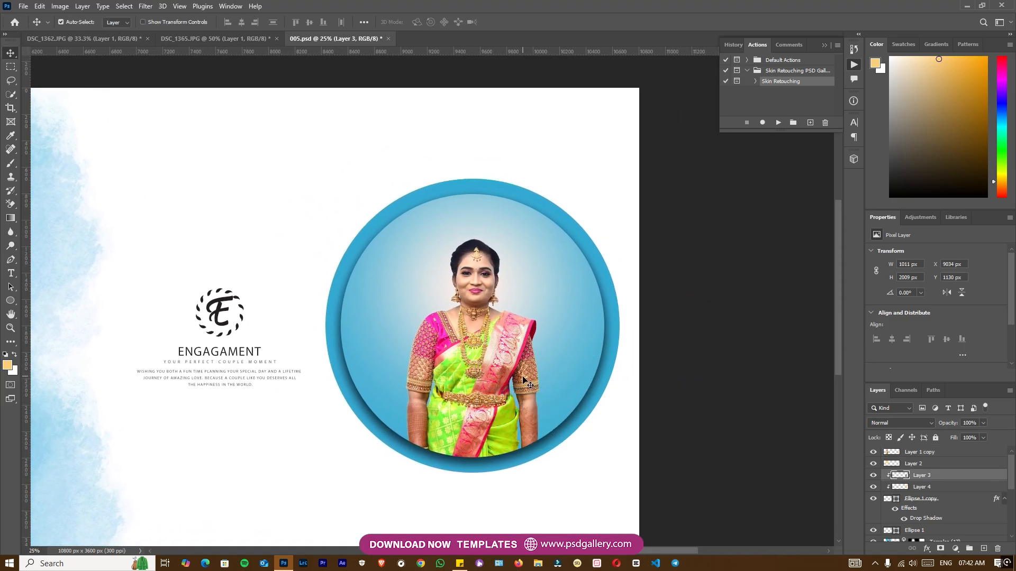
pyautogui.press('o')
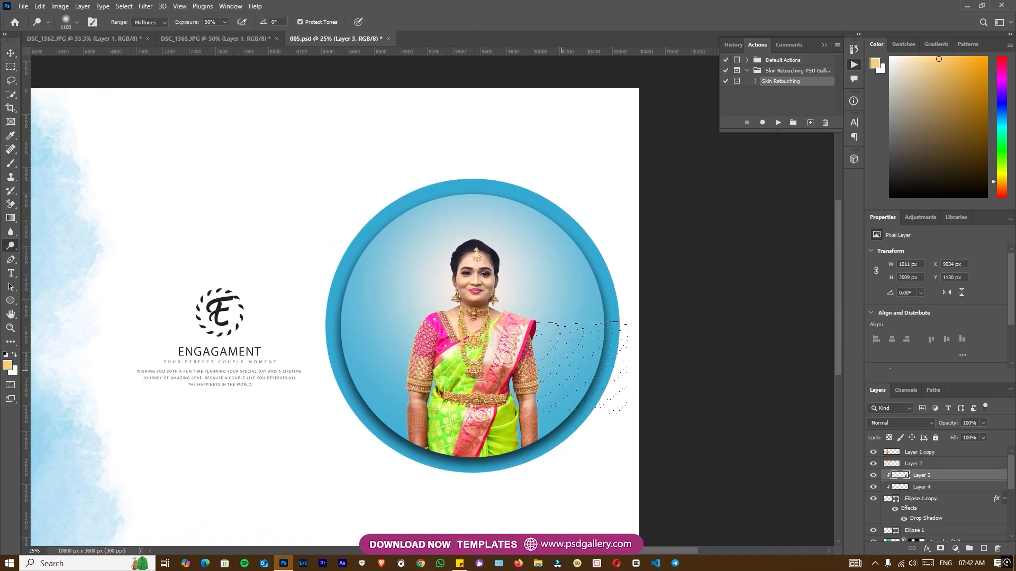
# Step: Review the whole spread up close and at reduced size, checking the woman before the temple, the engagement text and the circle portrait
pyautogui.hotkey('ctrl', '-')
pyautogui.moveTo(233, 347); pyautogui.dragTo(492, 331)
pyautogui.moveTo(113, 363); pyautogui.dragTo(362, 340)
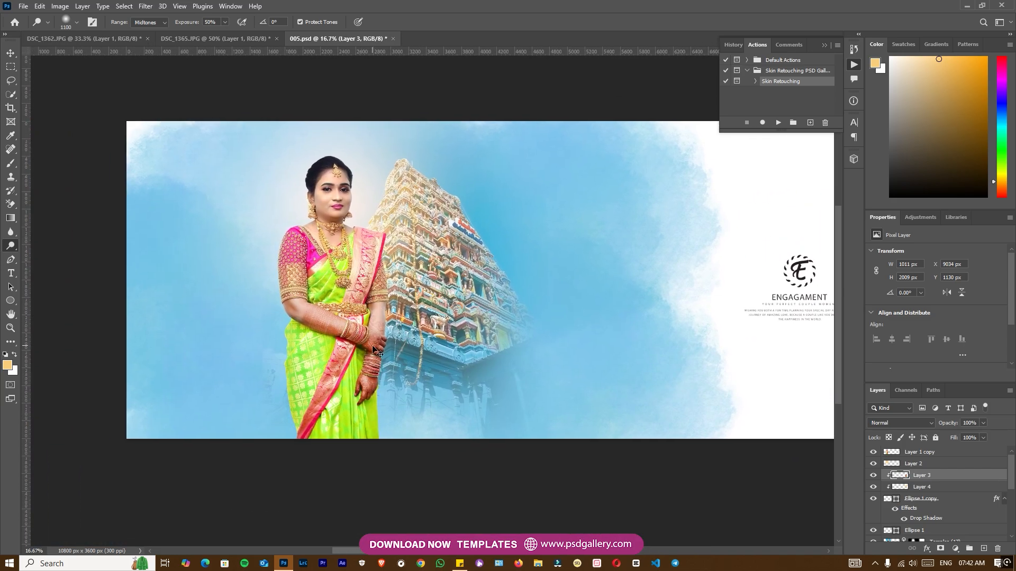
pyautogui.hotkey('ctrl', '+')
pyautogui.hotkey('ctrl', '-')
pyautogui.moveTo(621, 353); pyautogui.dragTo(203, 359)
pyautogui.hotkey('ctrl', '-')
pyautogui.hotkey('ctrl', '+')
pyautogui.hotkey('ctrl', '+')
pyautogui.moveTo(404, 365); pyautogui.dragTo(789, 372)
pyautogui.moveTo(393, 389); pyautogui.dragTo(419, 365)
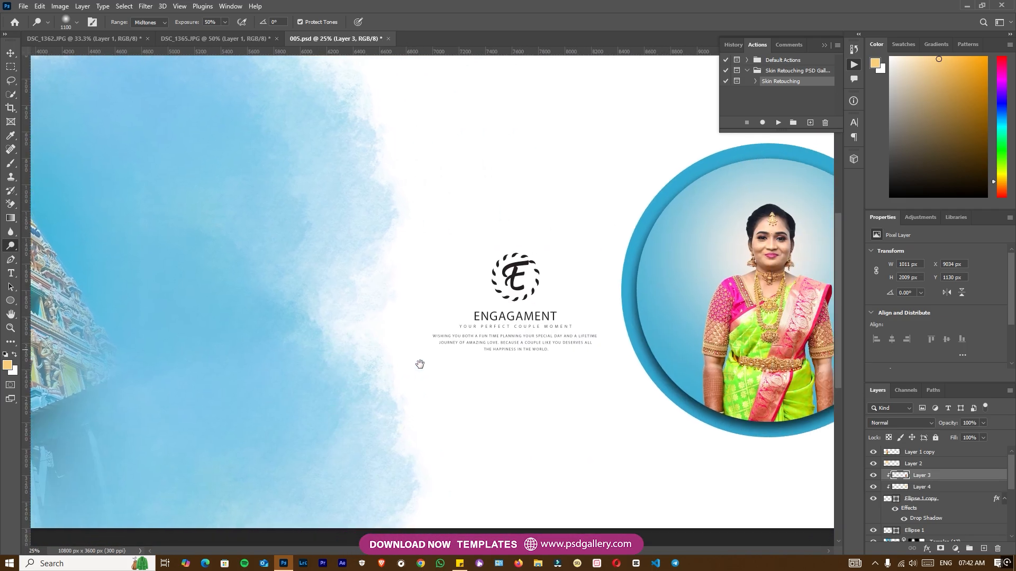
pyautogui.hotkey('ctrl', '-')
pyautogui.hscroll(-10, 415, 363)
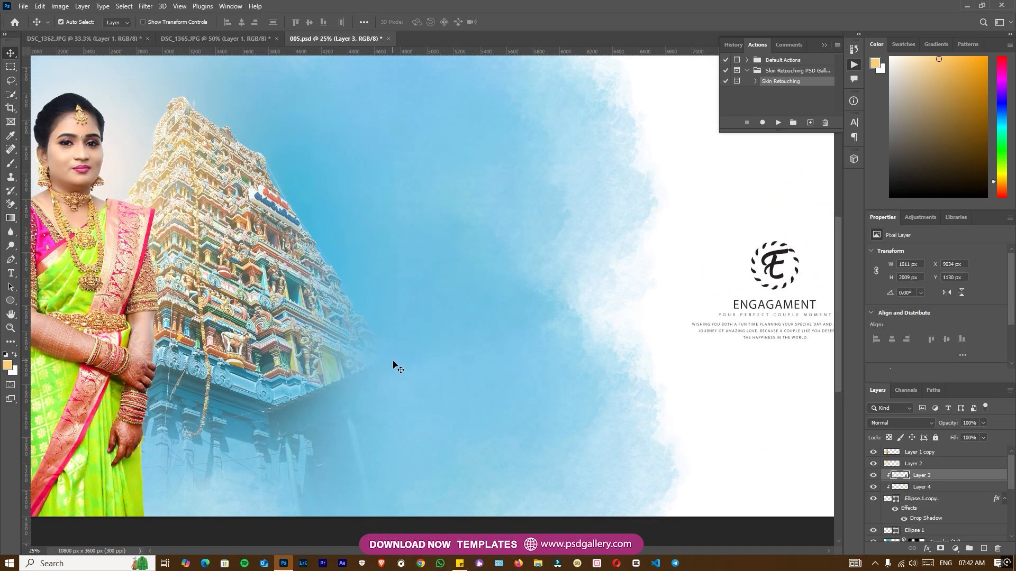
pyautogui.moveTo(794, 379); pyautogui.dragTo(412, 369)
pyautogui.hotkey('ctrl', '-')
pyautogui.moveTo(275, 351); pyautogui.dragTo(602, 354)
pyautogui.moveTo(361, 355); pyautogui.dragTo(538, 404)
pyautogui.hotkey('ctrl', '+')
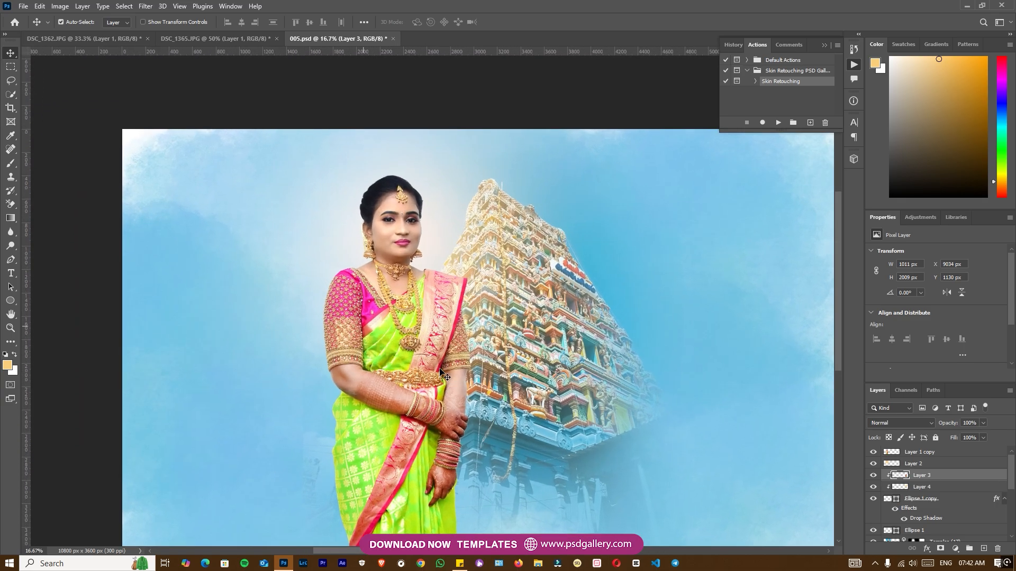
pyautogui.hscroll(10, 552, 381)
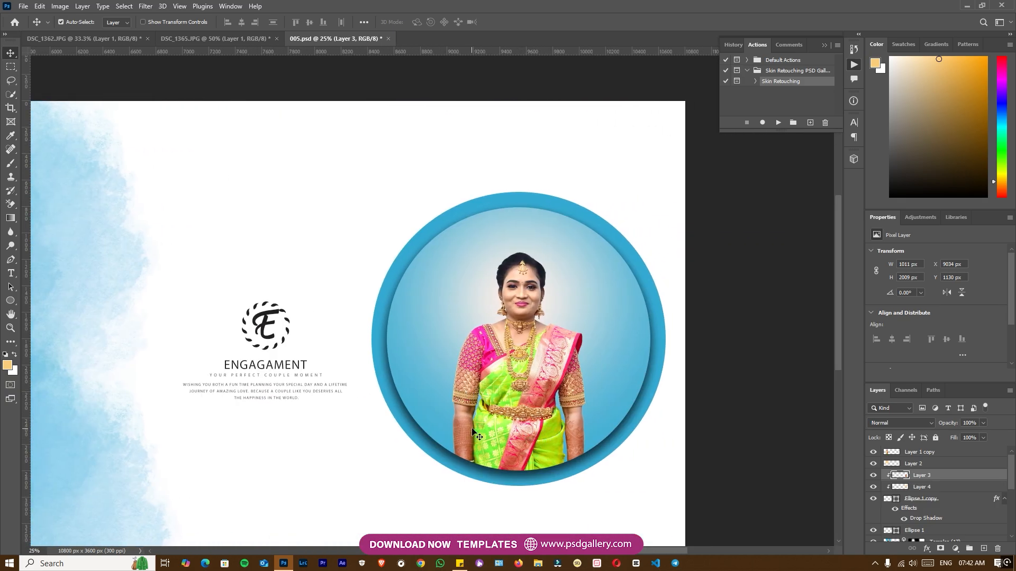
pyautogui.hotkey('ctrl', '+')
pyautogui.hscroll(-14, 384, 419)
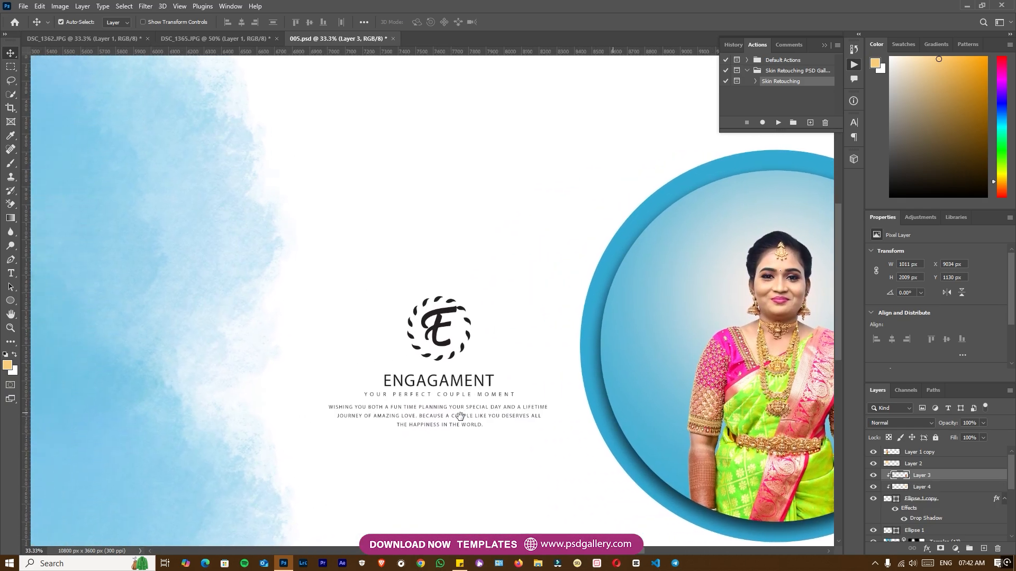